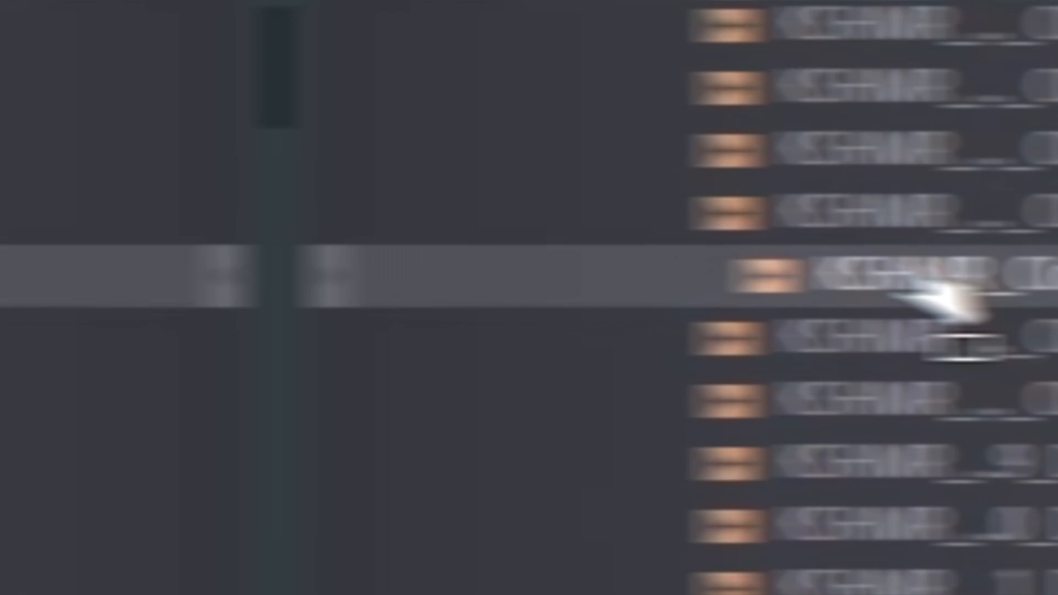
- Place the KSHMR_Closed_Hat_05_Clean sample on Track 2, lower its volume, and repeat it across all four bars
left_click_drag(945, 296, 48, 413)
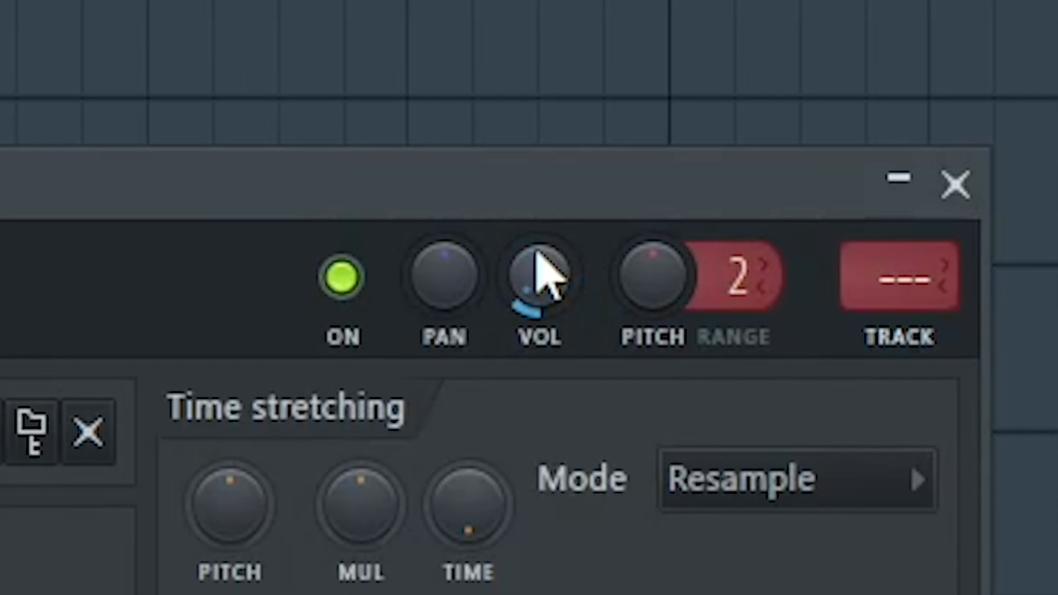
left_click(955, 185)
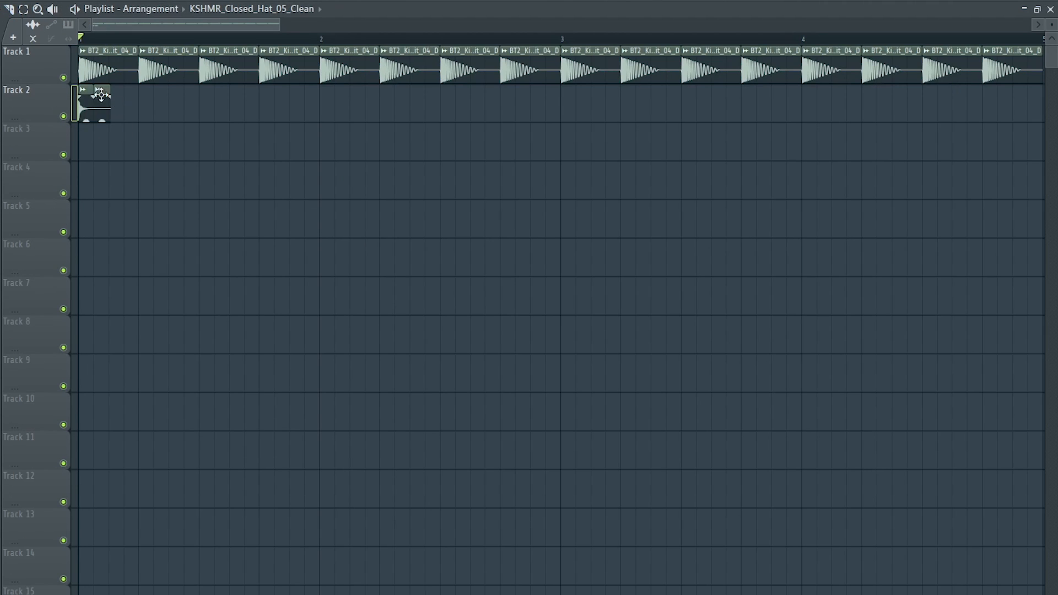
key("ctrl+b")
key("ctrl+b")
key("ctrl+b")
key("ctrl+b")
key("ctrl+b")
key("ctrl+b")
key("ctrl+b")
key("ctrl+b")
key("ctrl+b")
key("ctrl+b")
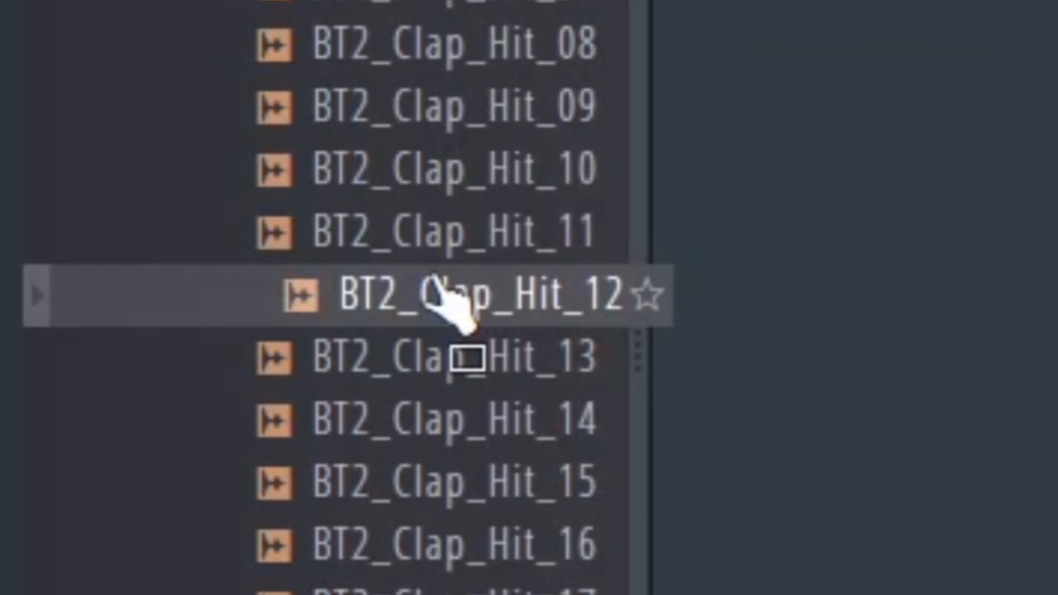
- Add BT2_Clap_Hit_12 on Track 3 at reduced volume and repeat it on every second kick through bar 4
left_click_drag(449, 308, 300, 491)
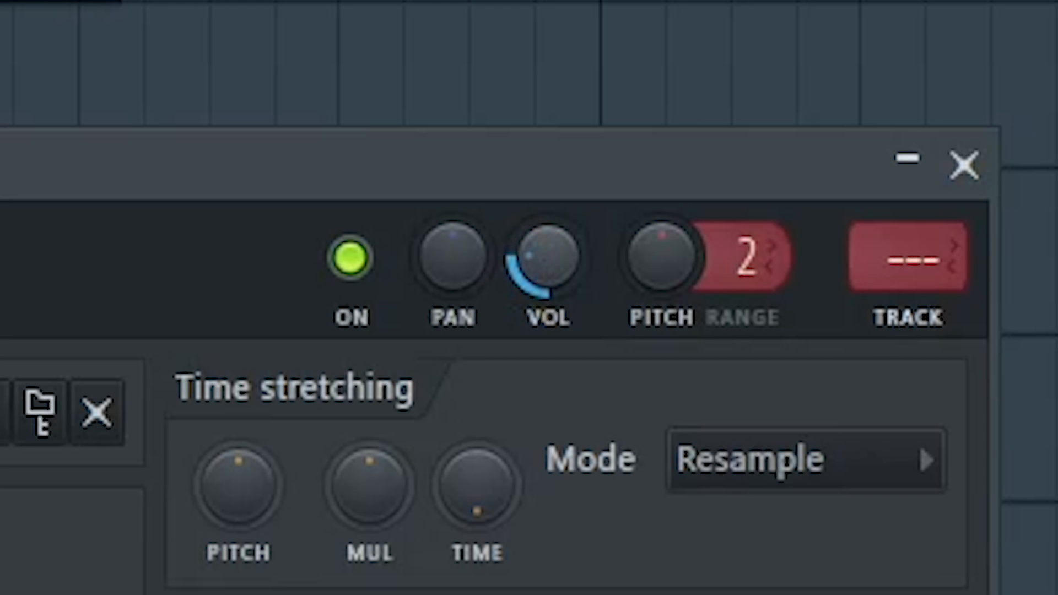
left_click(908, 157)
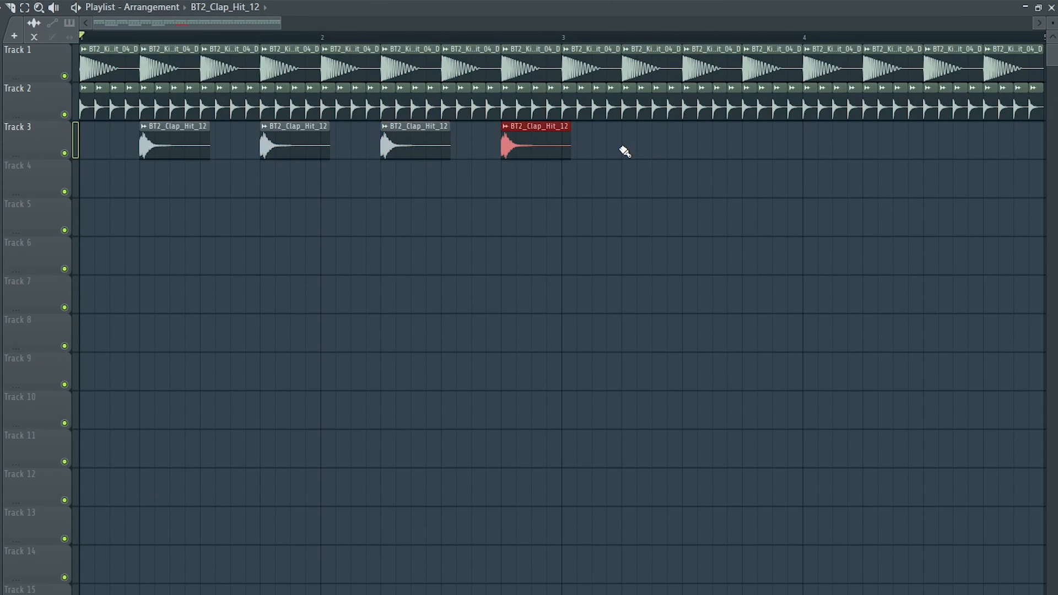
key("ctrl+b")
key("ctrl+b")
- Place BT2_Hats_Hit_13 on Track 4 between the kicks, reduce its volume, and repeat it across the four bars
left_click_drag(675, 309, 268, 532)
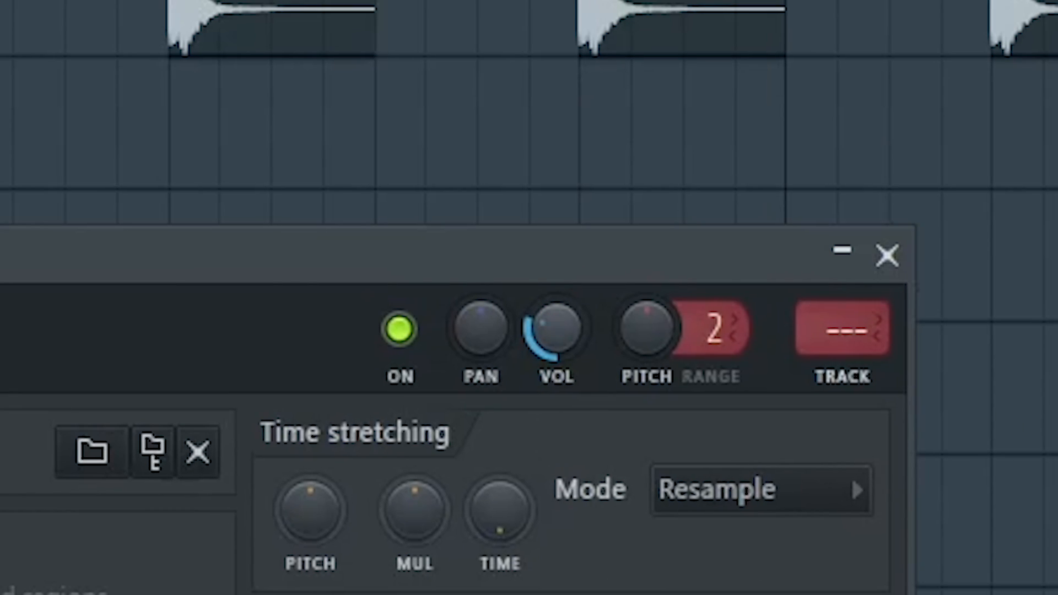
left_click(887, 256)
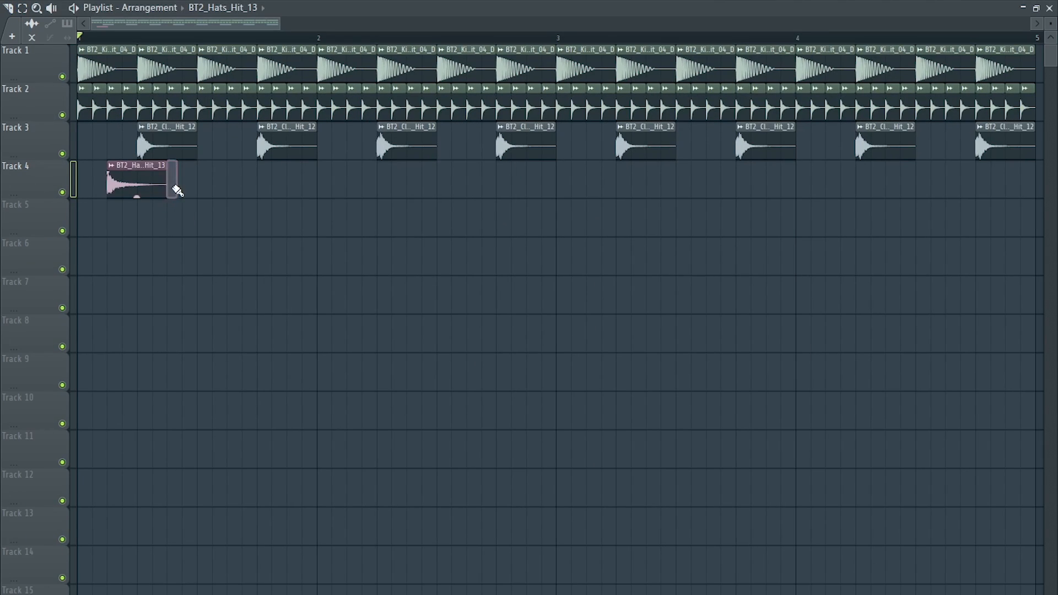
key("ctrl+b")
key("ctrl+b")
key("ctrl+b")
key("ctrl+b")
key("ctrl+b")
key("ctrl+b")
key("ctrl+b")
key("ctrl+b")
key("ctrl+b")
key("ctrl+b")
key("ctrl+b")
key("ctrl+b")
key("ctrl+b")
key("ctrl+b")
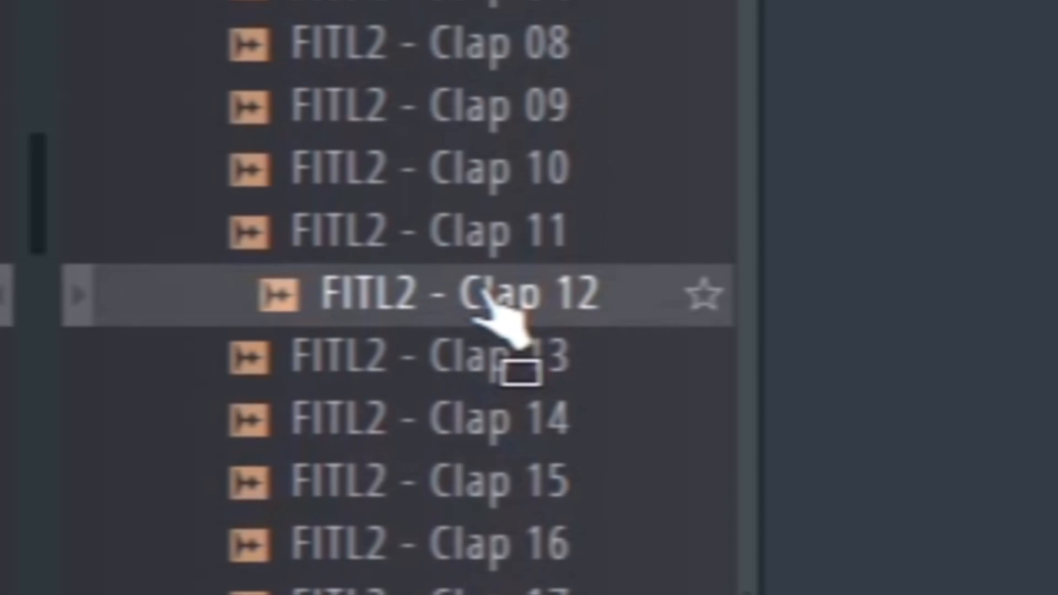
- Add FITL2 - Clap 12 on Track 5 as two accent hits in the second half of bar 2 at reduced volume
left_click_drag(496, 302, 402, 298)
left_click_drag(888, 380, 495, 227)
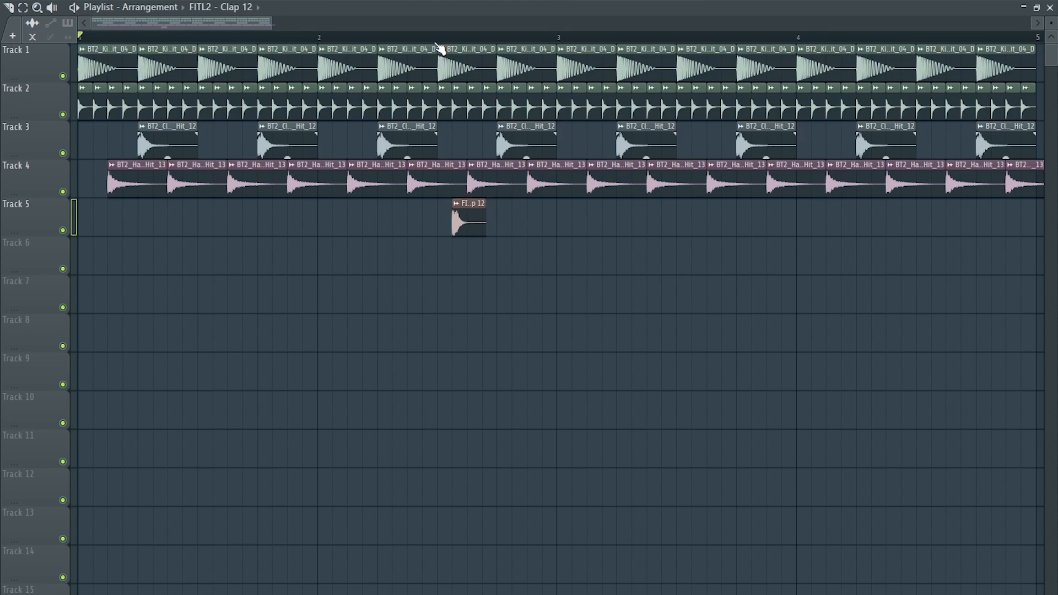
left_click(458, 208)
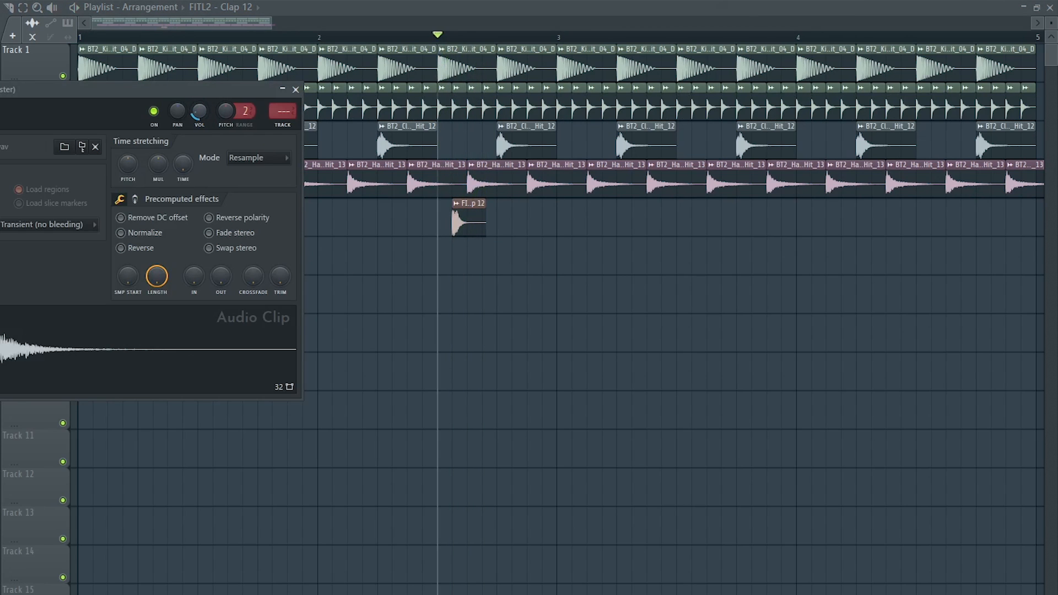
left_click(538, 226)
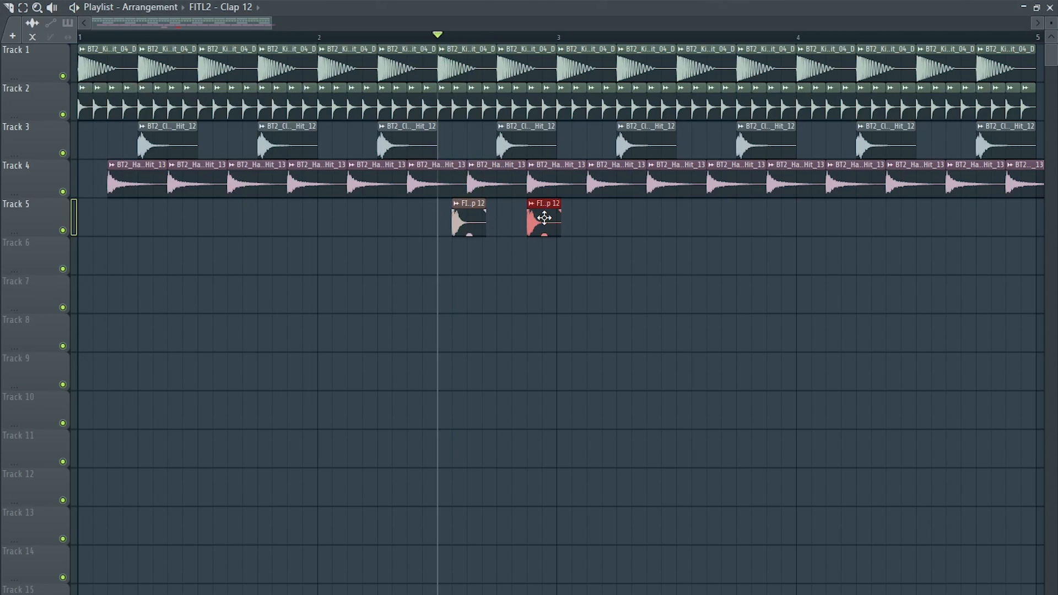
key("space")
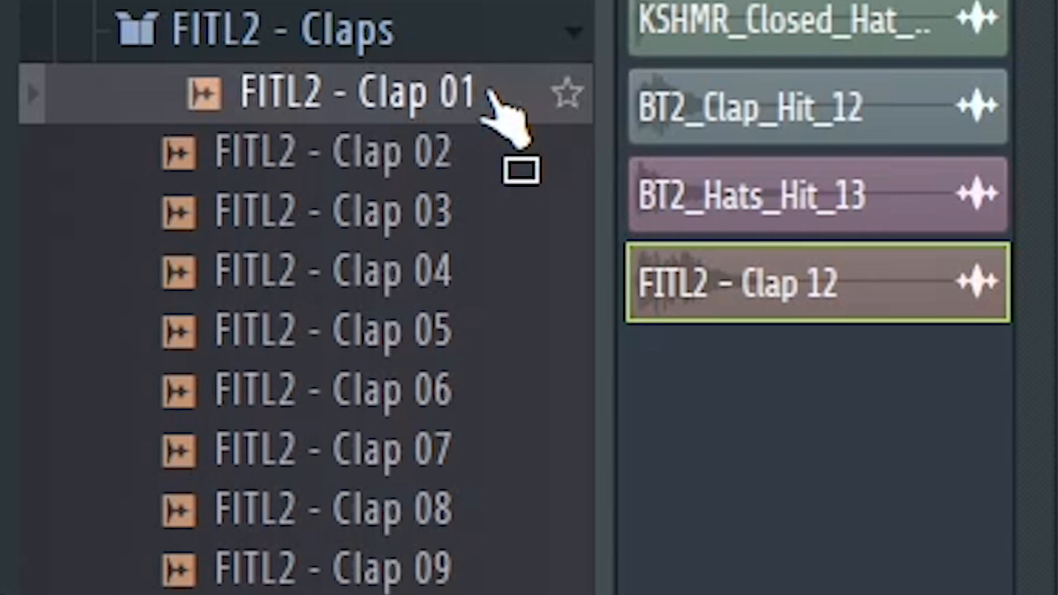
- Add FITL2 - Clap 01 on Track 5 at the end of bar 4 and lower its volume while listening
left_click_drag(568, 130, 989, 225)
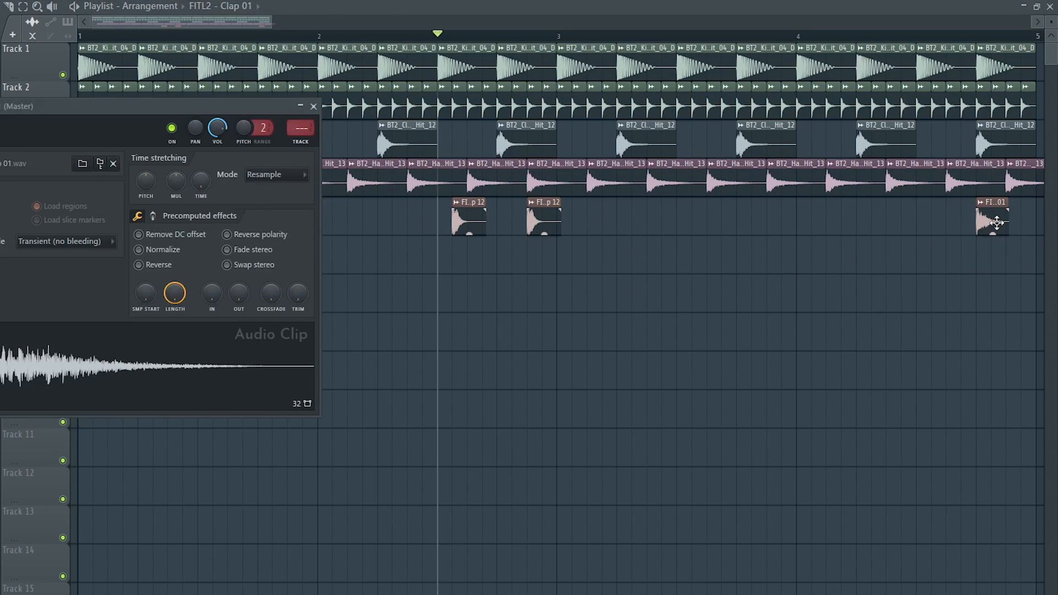
left_click_drag(228, 106, 329, 106)
key("space")
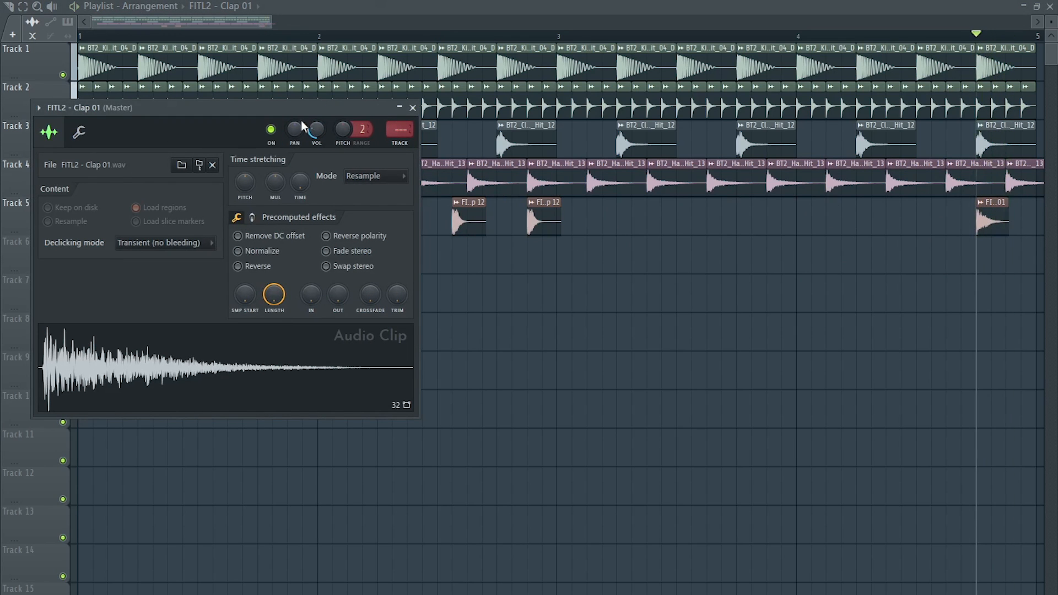
left_click(413, 107)
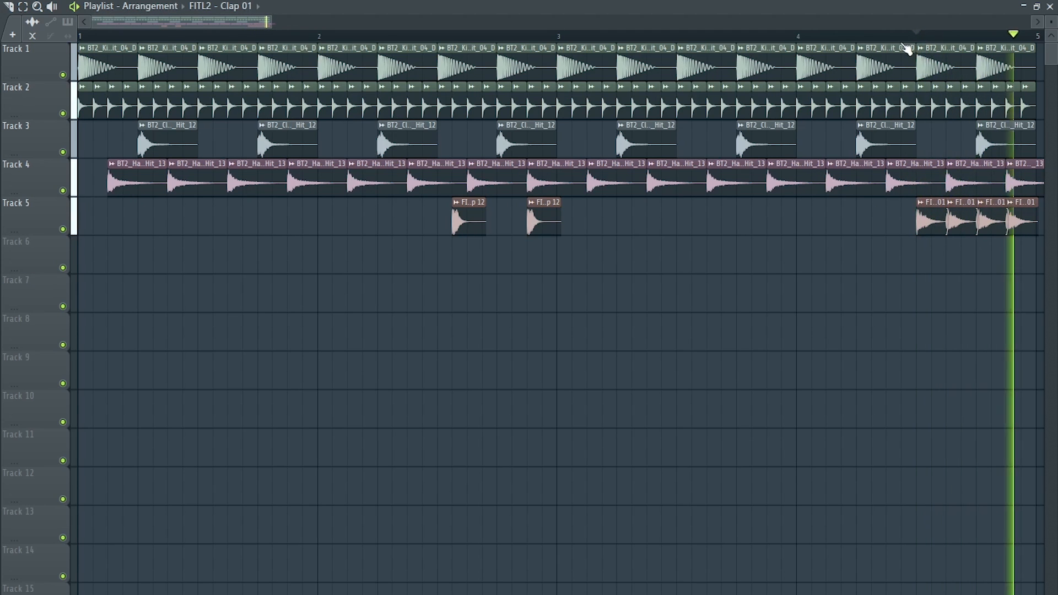
- Stop playback and open the channel settings of the FITL2 - Clap 12 clip on Track 5
key("space")
double_click(474, 214)
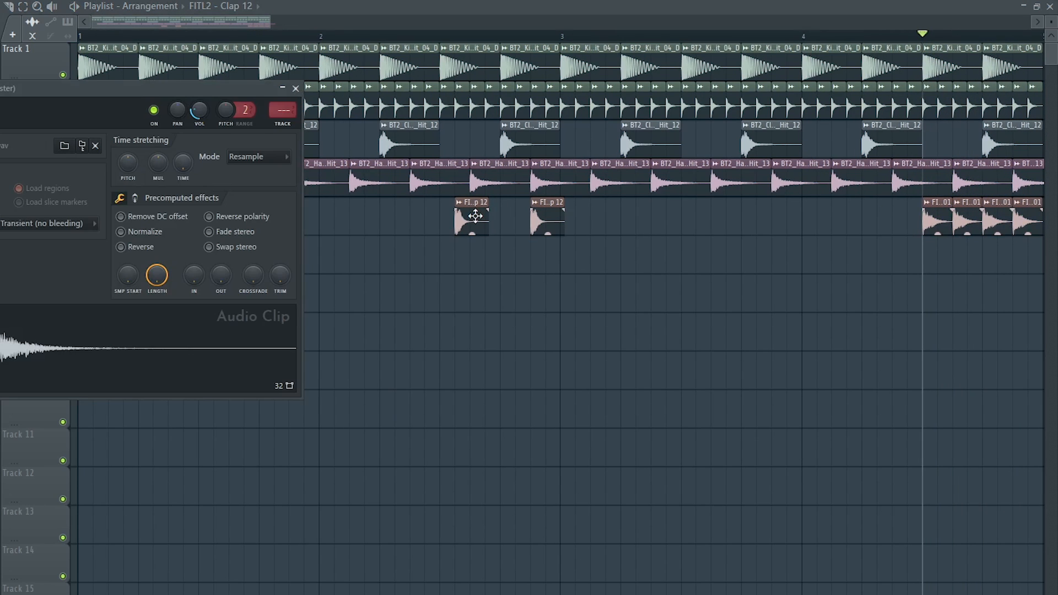
left_click(285, 127)
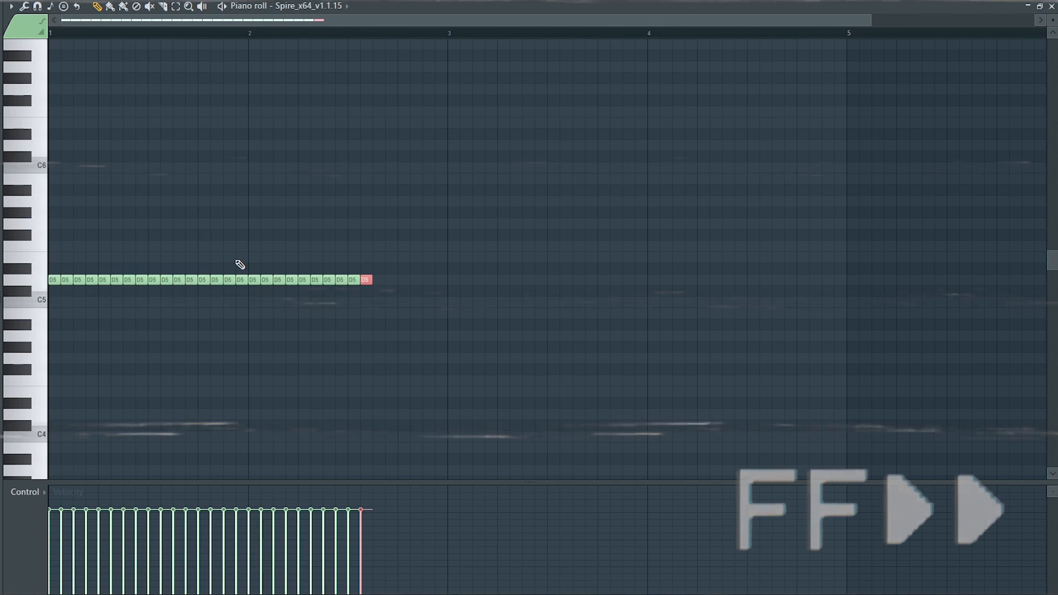
- Extend the run of repeated D5 sixteenth notes for Spire to the middle of bar 3 and follow it with F5
key("x")
key("x")
key("x")
key("x")
key("x")
key("x")
key("x")
key("x")
key("x")
key("x")
key("x")
key("x")
key("x")
key("x")
key("d")
key("Up")
key("Up")
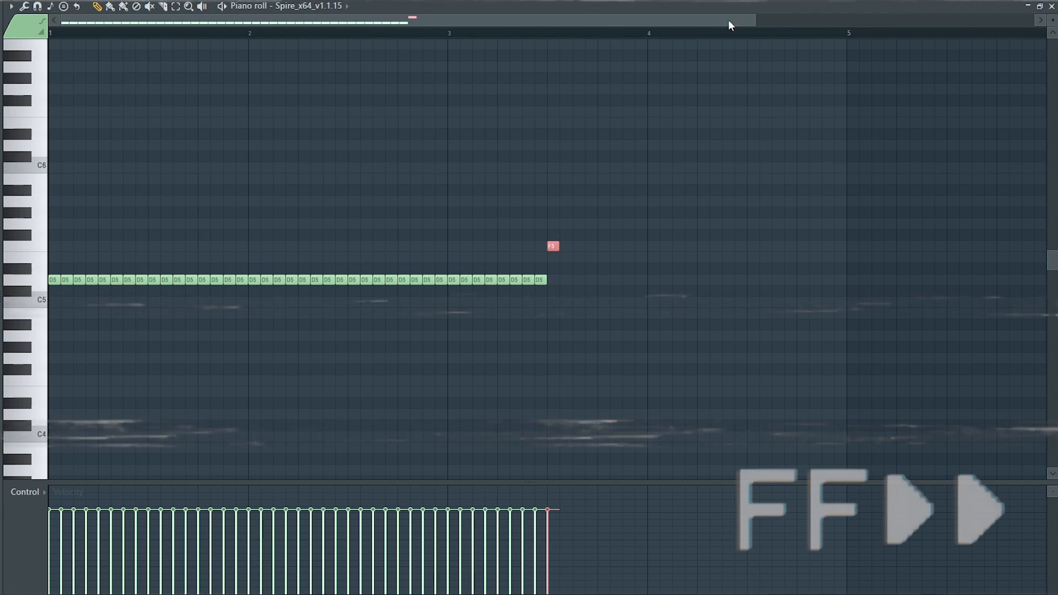
- Continue the Spire melody in the second half of bar 3 with four F5 notes, two E5 notes and a return to D5
left_click_drag(756, 20, 621, 20)
key("Right")
key("Right")
key("Right")
key("Right")
key("Down")
key("Right")
key("Right")
key("Down")
key("Down")
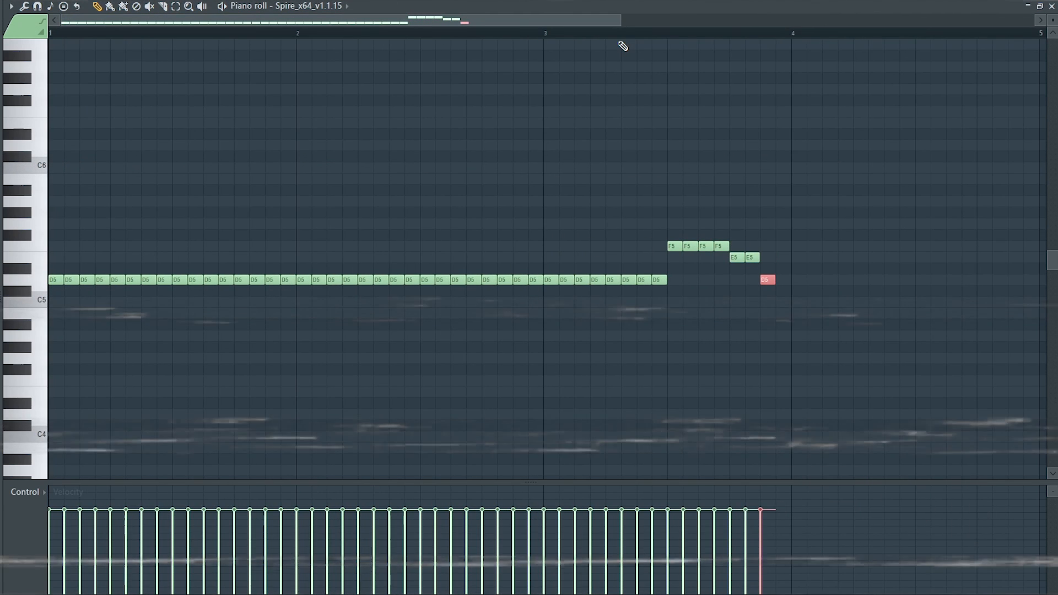
key("Right")
key("Right")
key("Right")
key("Right")
key("Right")
key("Right")
key("Right")
key("Right")
key("Right")
key("Right")
key("Right")
key("Right")
key("Right")
key("Right")
key("Right")
key("Right")
key("Right")
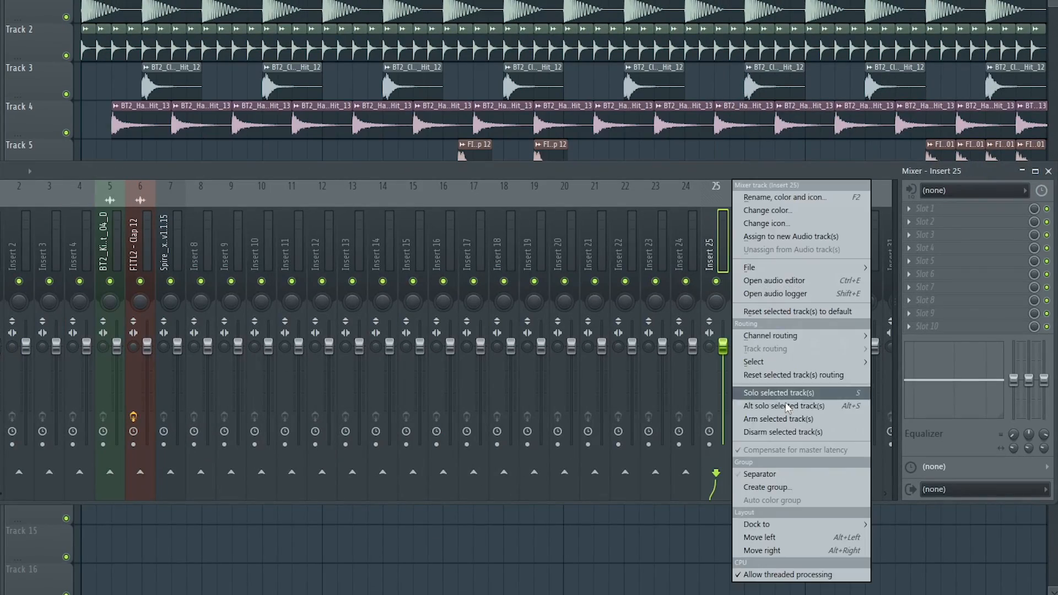
- Name mixer insert 25 Sidechain, colour it red, and sidechain the BT2_Kick_Hit_04_D track to it
left_click(785, 198)
type("Sidechain")
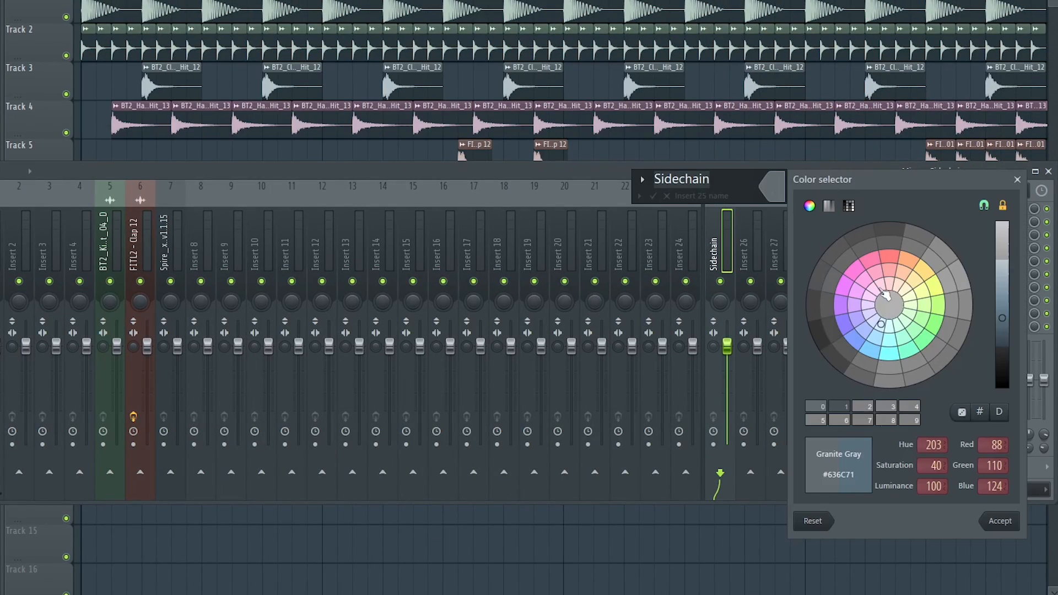
left_click(1001, 523)
left_click(110, 236)
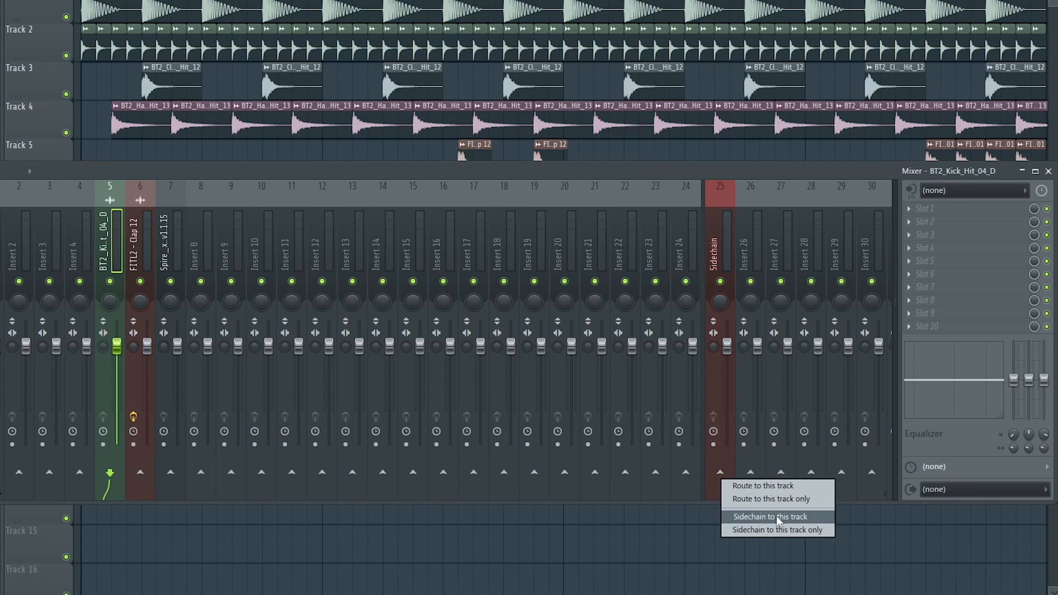
- Load Fruity Limiter on the Sidechain track and set its compressor to sidechain input 1 with a low threshold and higher ratio
left_click(708, 245)
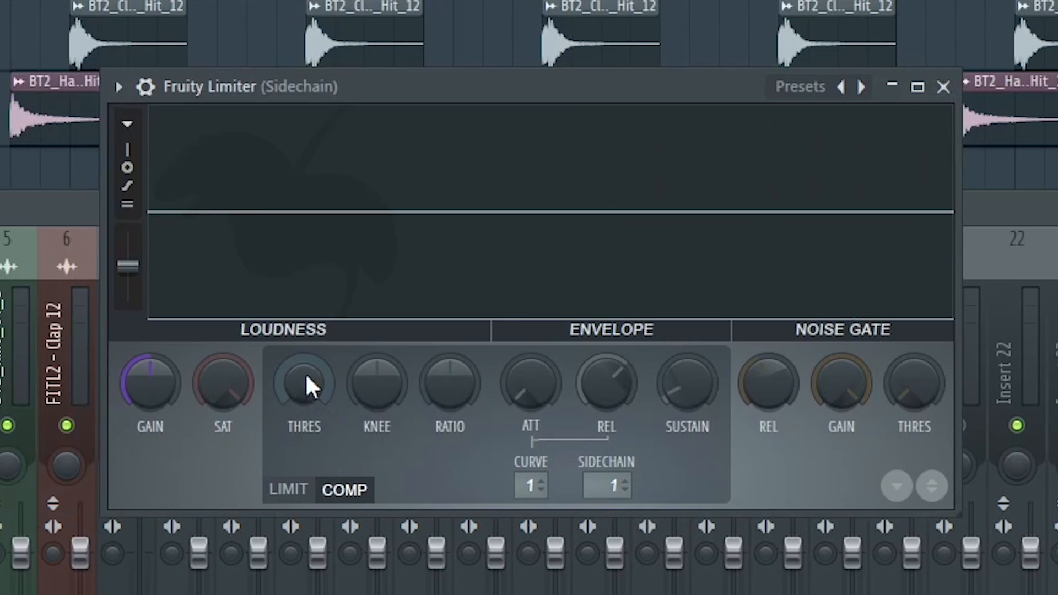
left_click_drag(262, 254, 261, 298)
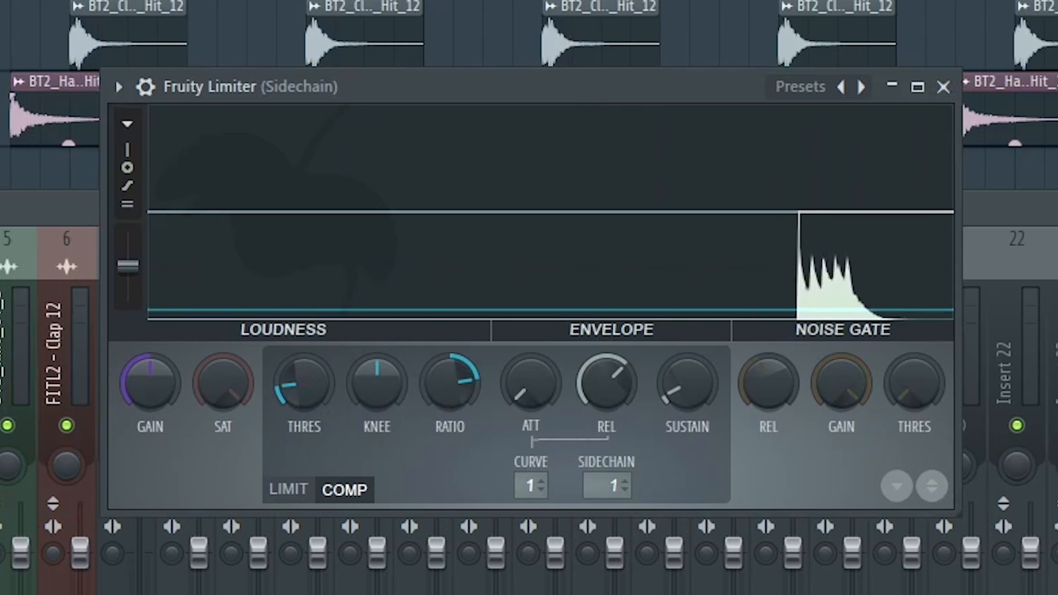
left_click_drag(450, 382, 450, 358)
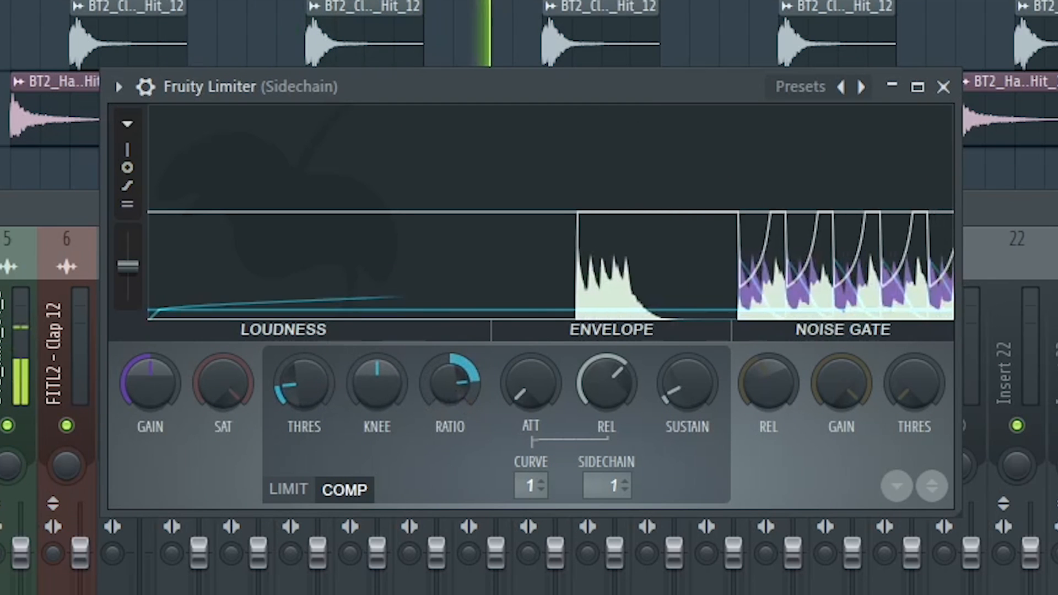
left_click_drag(293, 389, 293, 408)
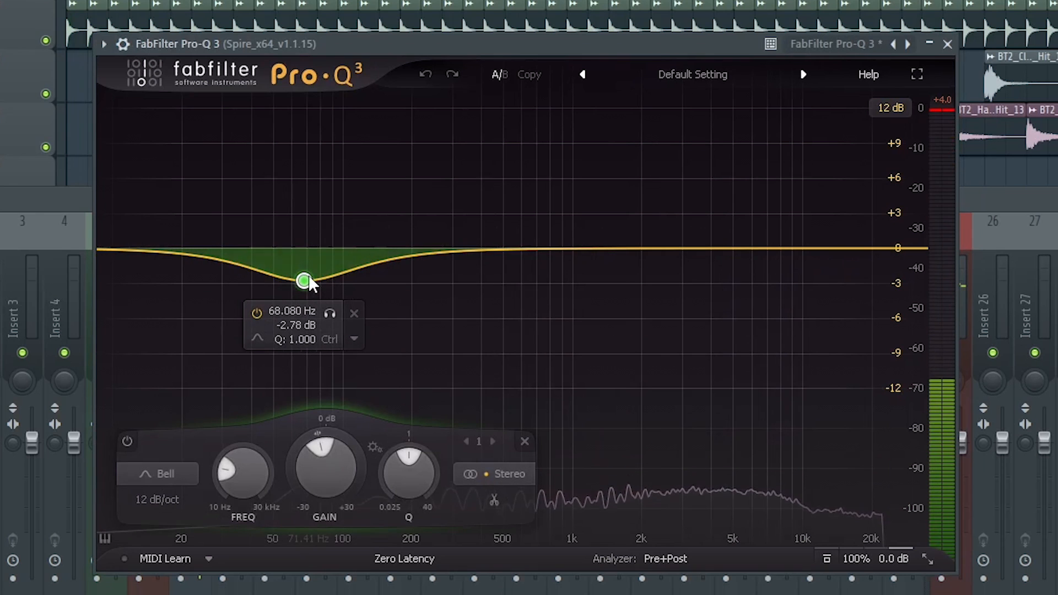
- In FabFilter Pro-Q 3 on the Spire track, create a low shelf cut of about 3.9 dB at about 62 Hz
left_click_drag(309, 281, 301, 277)
right_click(302, 277)
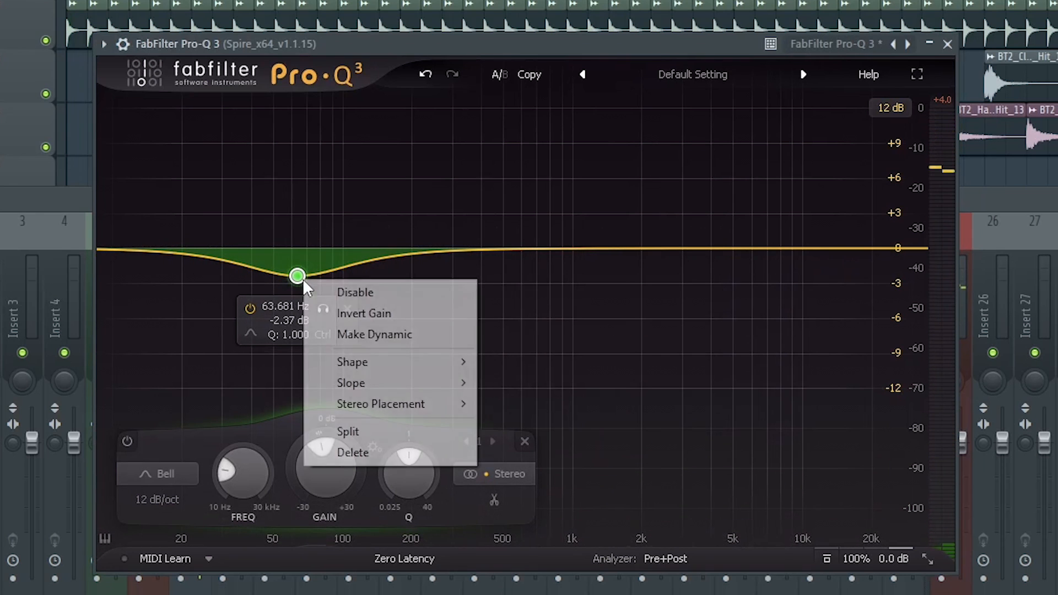
mouse_move(386, 365)
left_click(566, 380)
left_click_drag(296, 266, 292, 280)
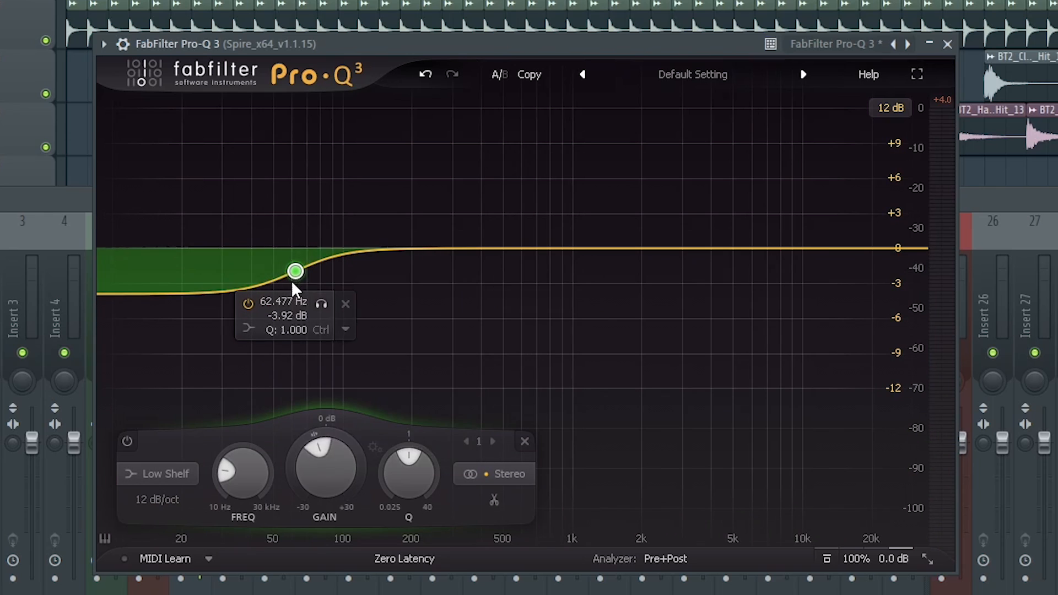
- Make the low shelf band dynamic and adjust its dynamic range
right_click(295, 276)
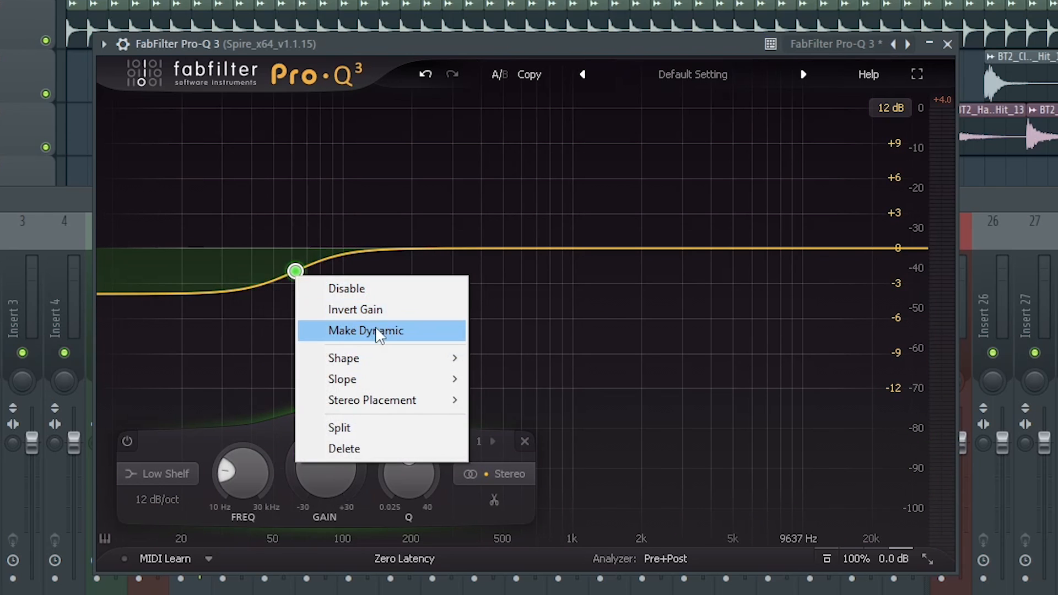
left_click(380, 330)
left_click_drag(302, 445, 290, 488)
- In FabFilter Pro-C 2 on the Spire track, shorten the attack, set the ratio to 5:1 and raise the output gain during playback
key("space")
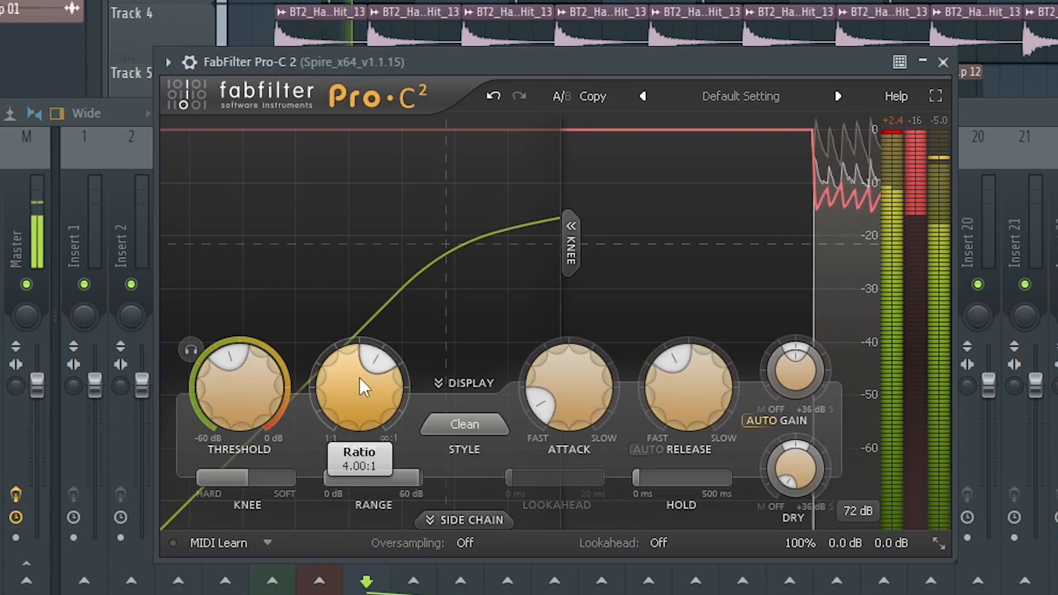
left_click_drag(568, 380, 615, 488)
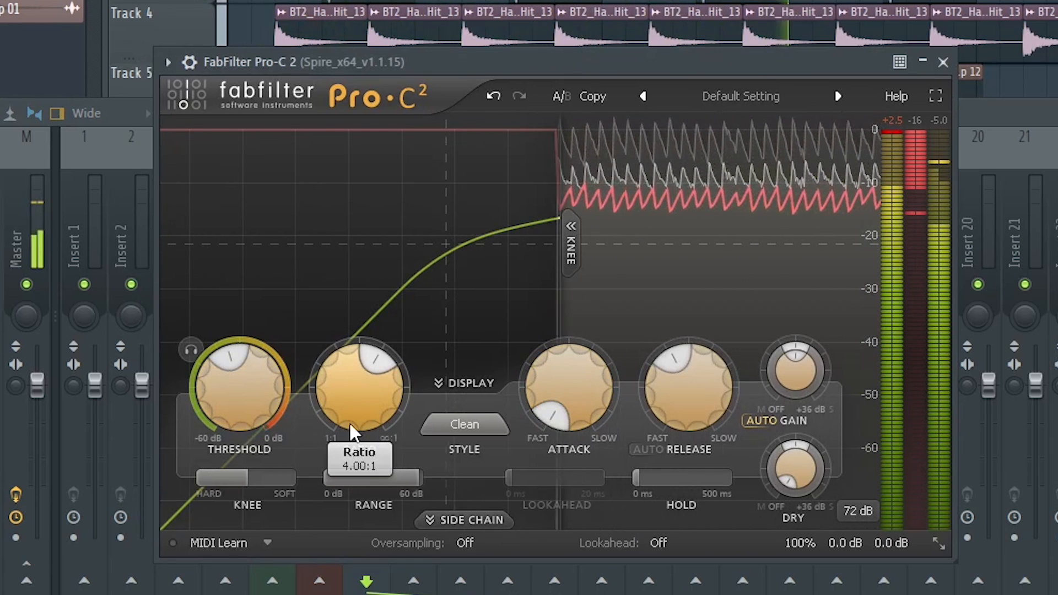
double_click(352, 462)
type("5")
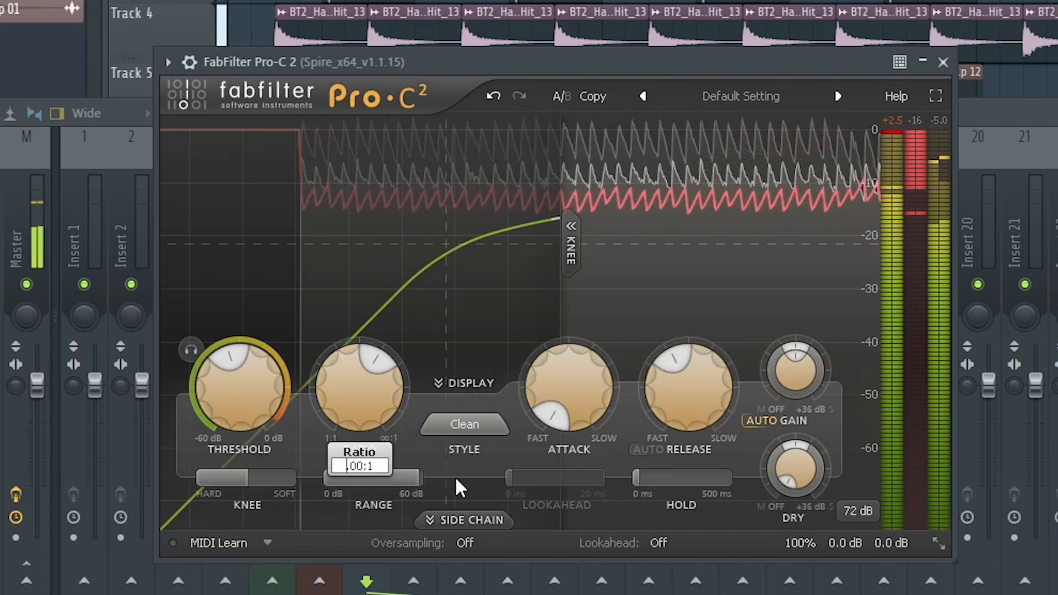
key("Return")
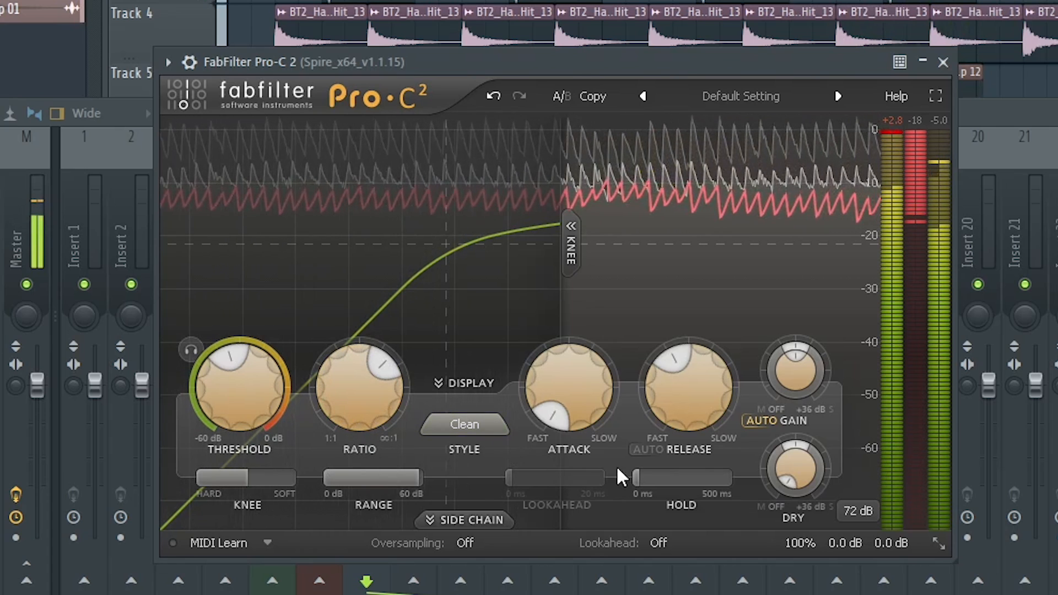
left_click_drag(795, 378, 782, 286)
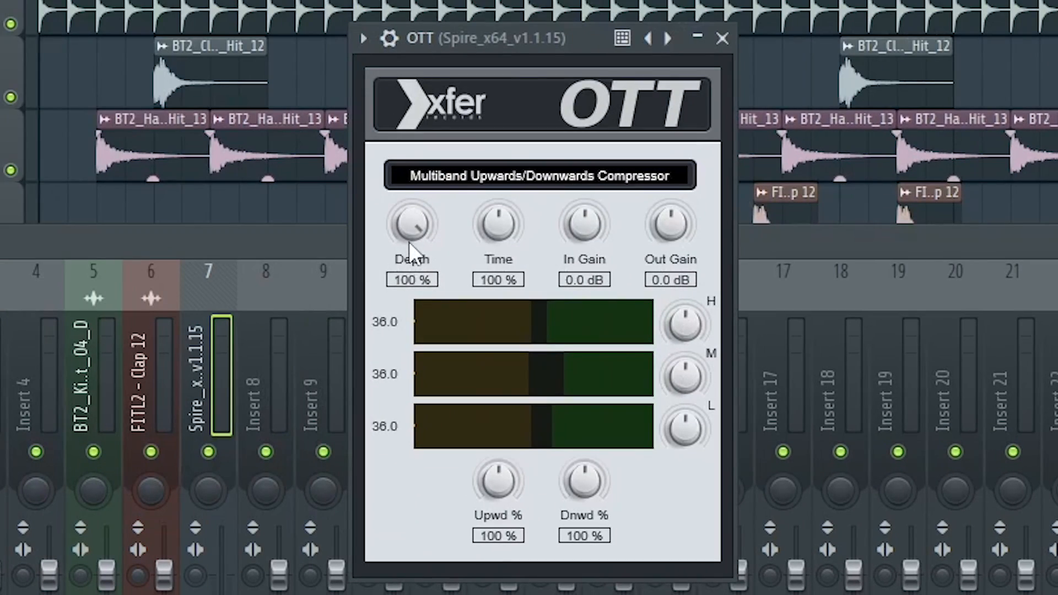
- In OTT on the Spire track, reduce the depth to about 39% and lower the mid band's gain during playback
key("space")
left_click_drag(409, 243, 461, 415)
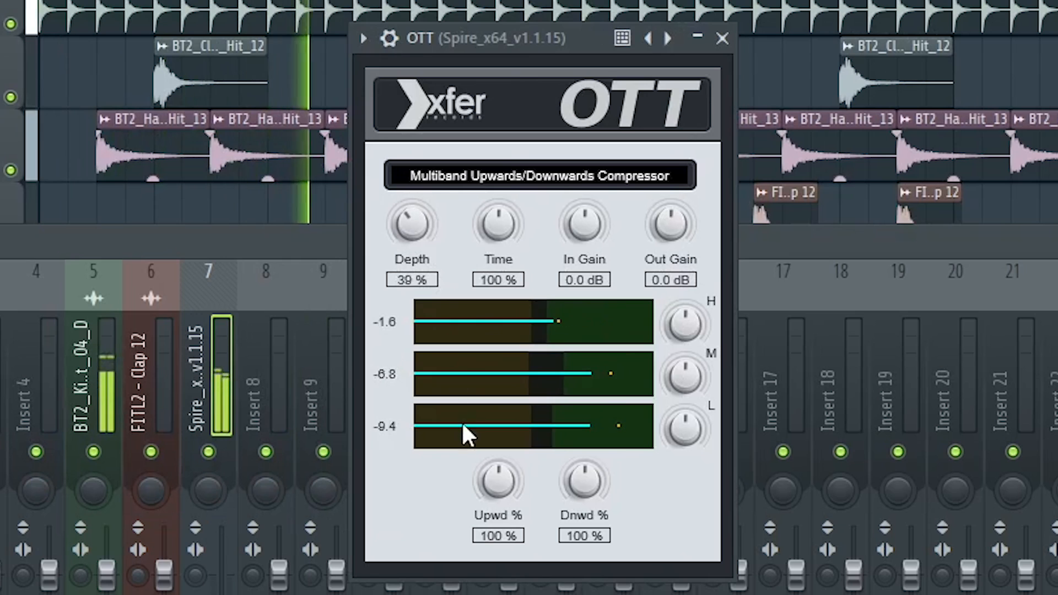
left_click_drag(462, 481, 462, 484)
left_click_drag(684, 385, 684, 435)
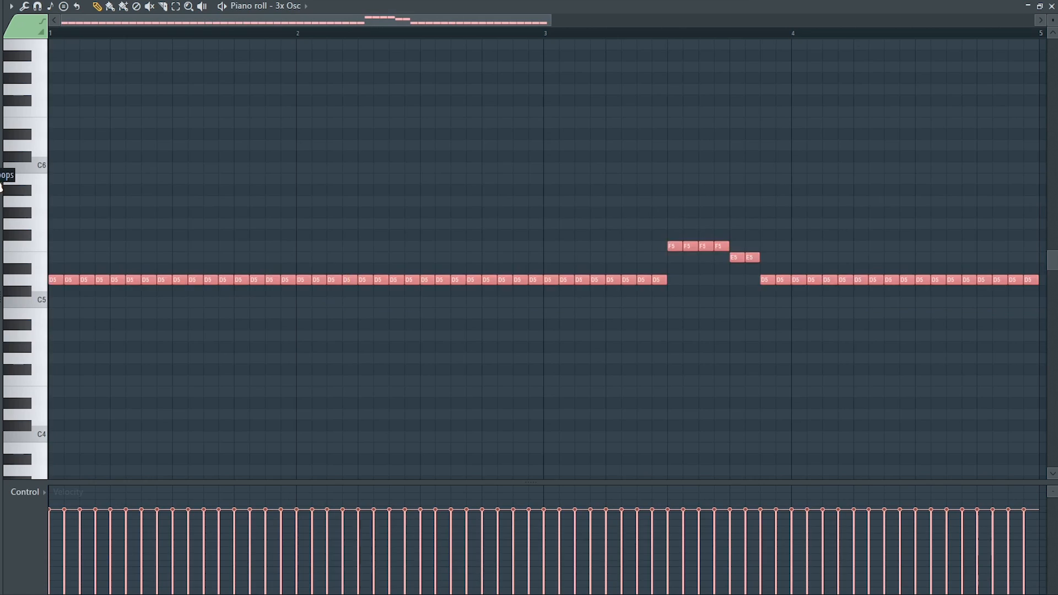
scroll(182, 229, "up", 5)
scroll(258, 68, "down", 5)
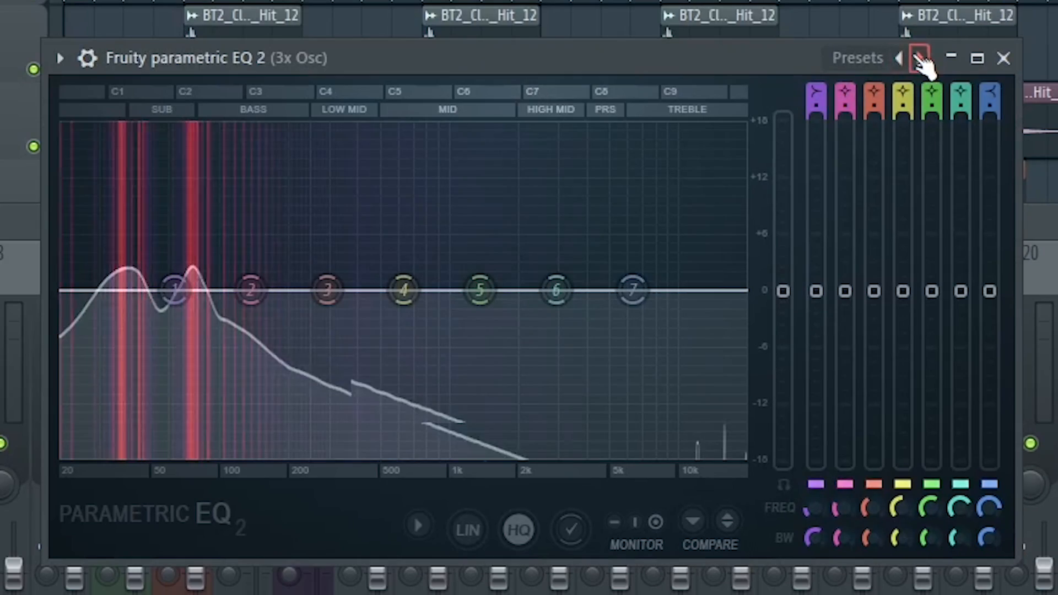
- In Fruity parametric EQ 2 on the 3x Osc track, load the 20Hz + 18kHz cut preset and lower the high cut into the bass range
left_click(919, 57)
left_click(919, 58)
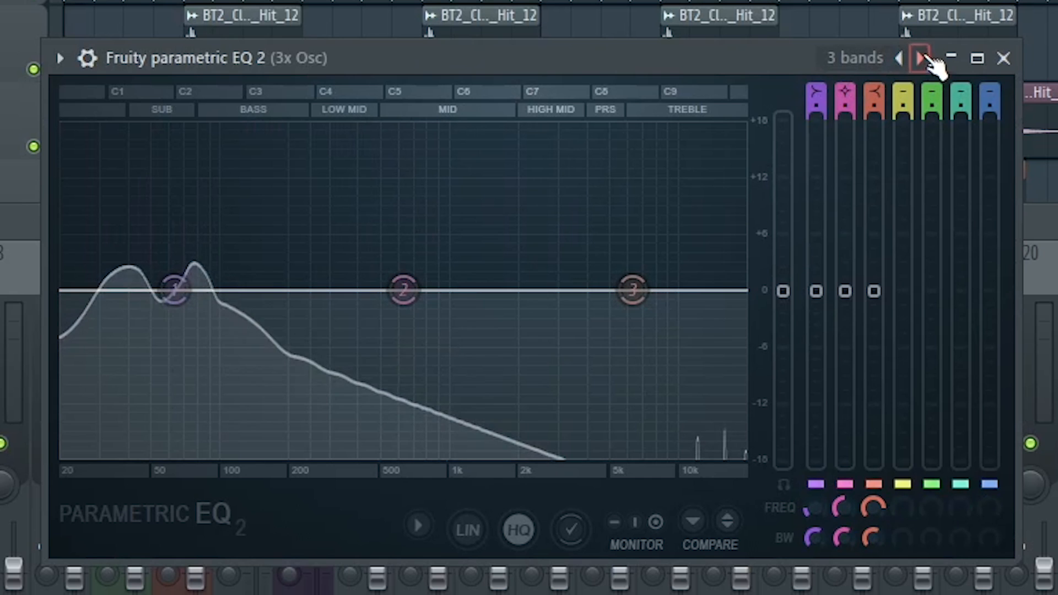
left_click(900, 58)
left_click(919, 57)
left_click(919, 57)
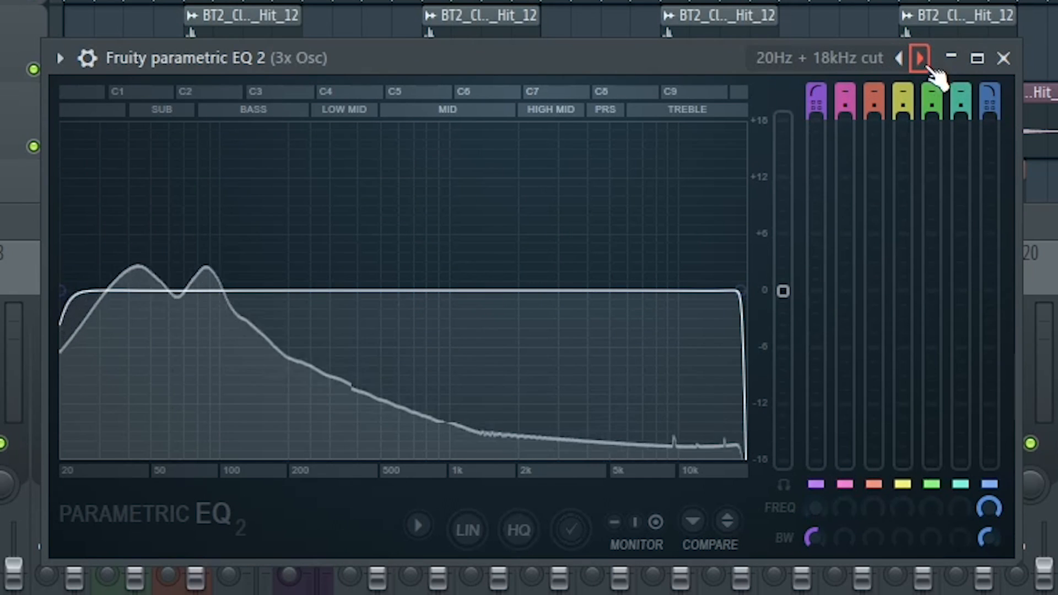
left_click_drag(741, 289, 228, 290)
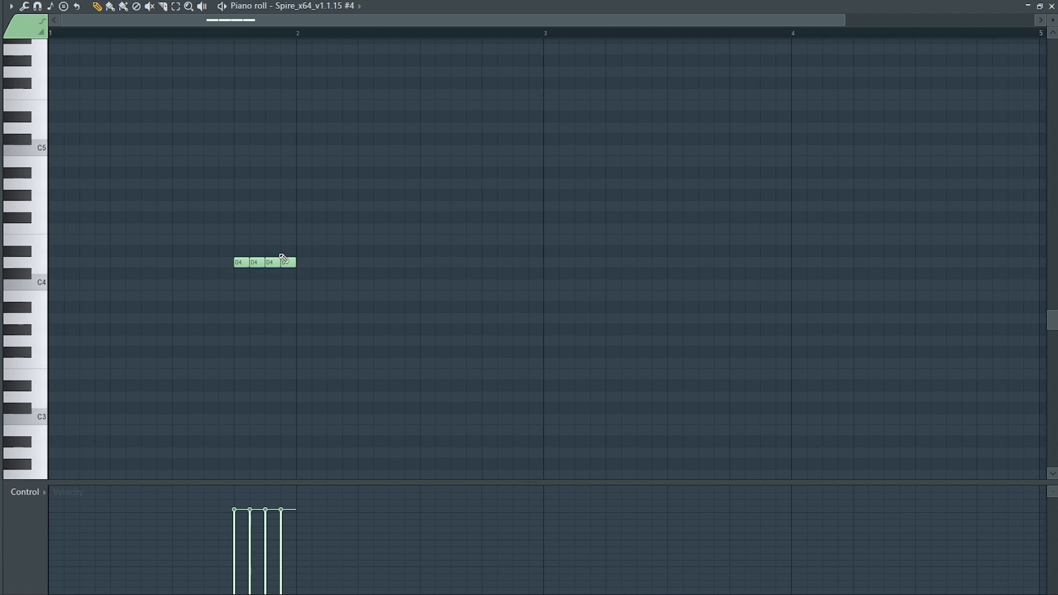
- In the Spire #5 piano roll, add half-bar D5 notes at bars 2 and 4 and play them with the Spire #4 notes
left_click_drag(308, 269, 413, 269)
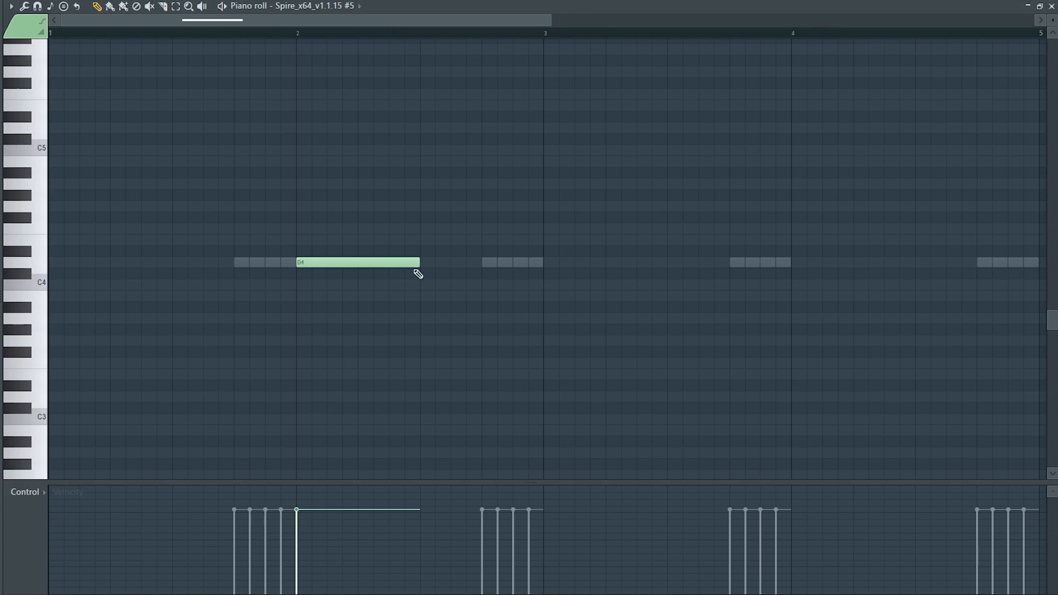
left_click_drag(828, 239, 874, 262)
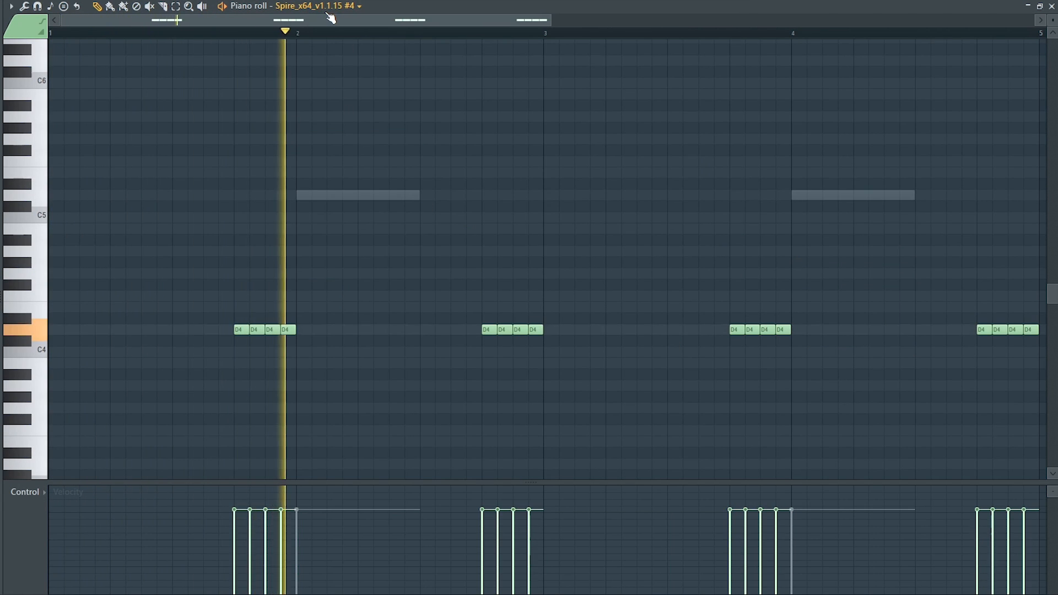
scroll(326, 13, "down", 1)
scroll(329, 16, "up", 1)
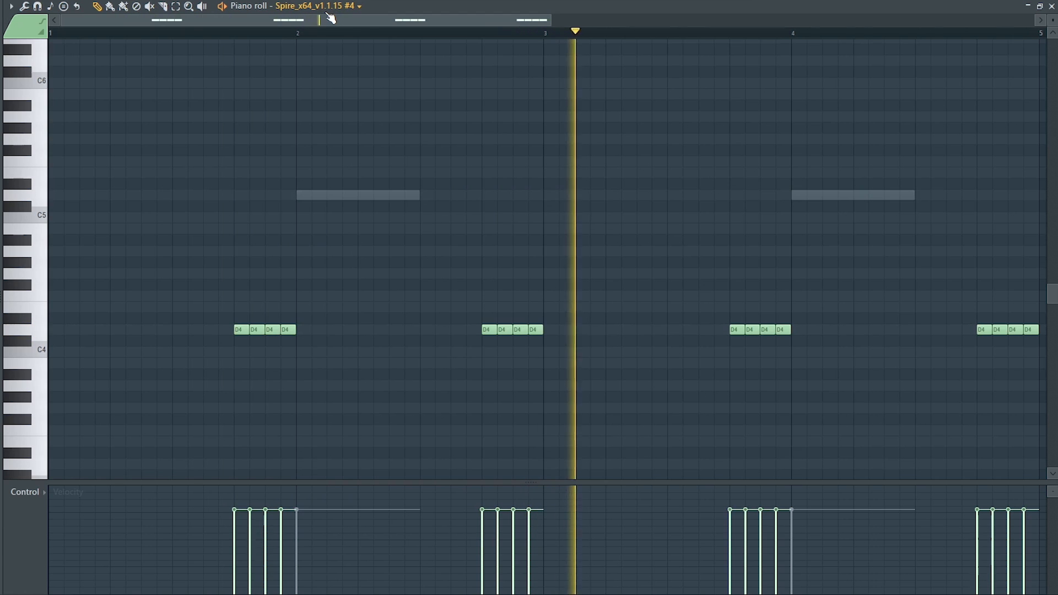
scroll(331, 18, "down", 1)
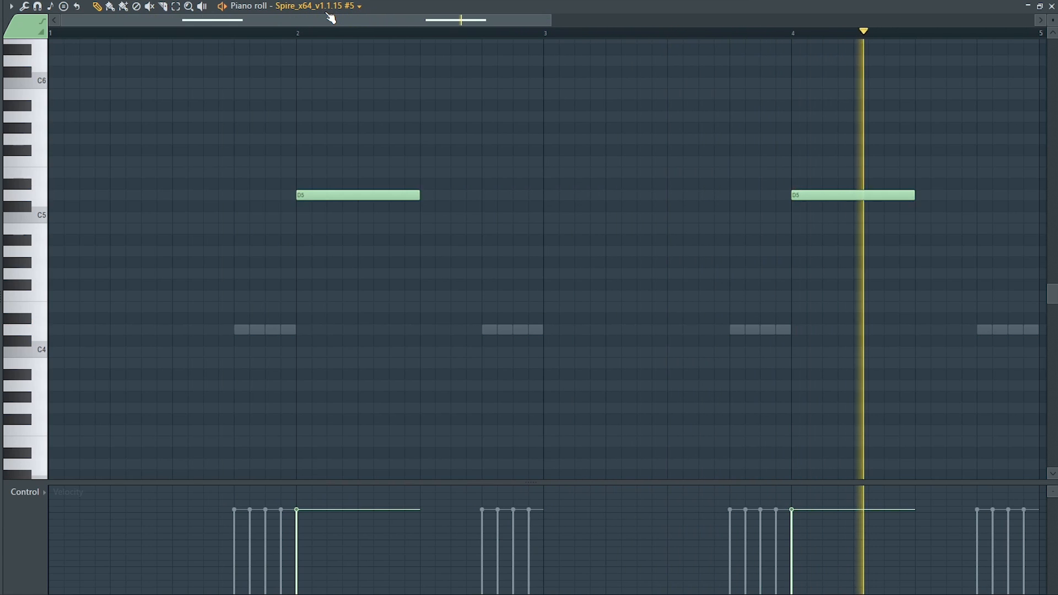
scroll(331, 19, "up", 1)
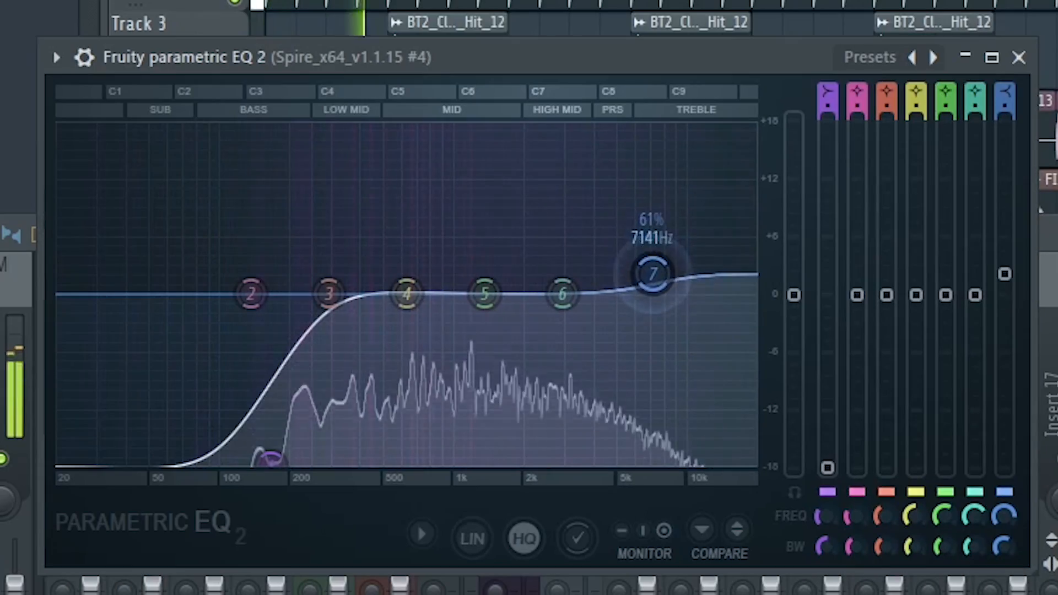
- Adjust the gain of high shelf band 7 in Fruity parametric EQ 2 on the Spire #4 track
left_click_drag(665, 272, 666, 288)
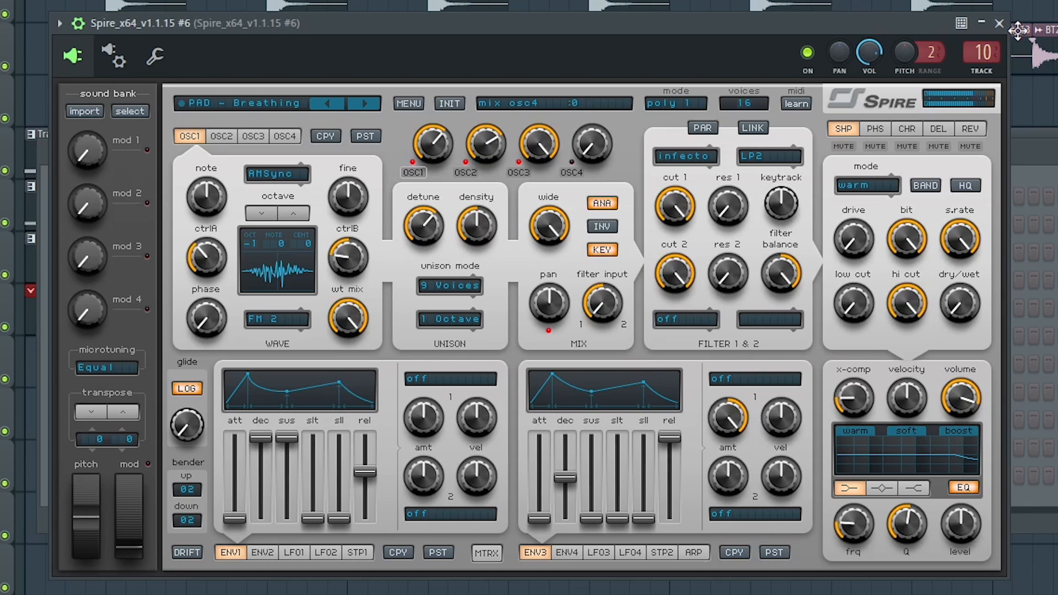
- In the Spire #6 piano roll, place short D4-F4-A4 and E4-G4-A#4 chords at bars 1 and 3 and play them back
left_click_drag(161, 333, 63, 331)
left_click(56, 296)
left_click(55, 251)
left_click(548, 307)
left_click(550, 274)
left_click(551, 239)
key("space")
key("space")
key("space")
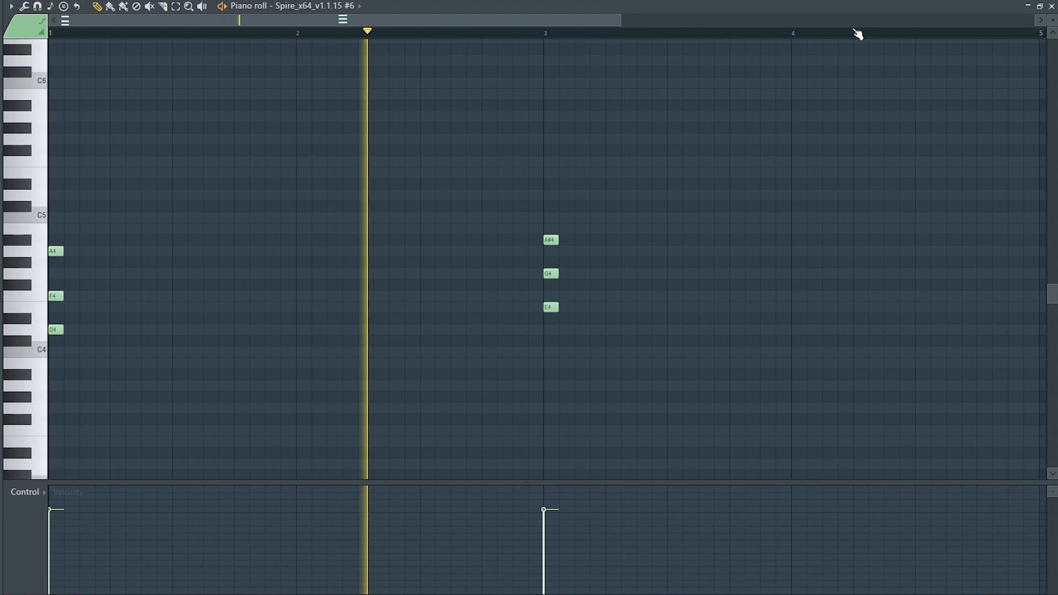
key("space")
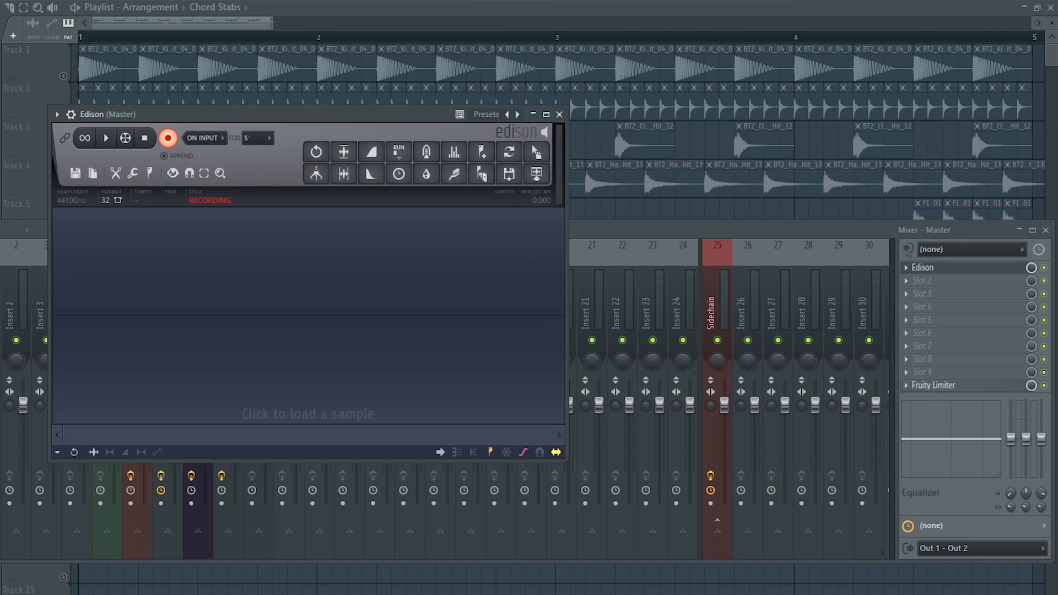
- Record the chord stabs into Edison on the master and place the recording at the start of playlist track 10
key("space")
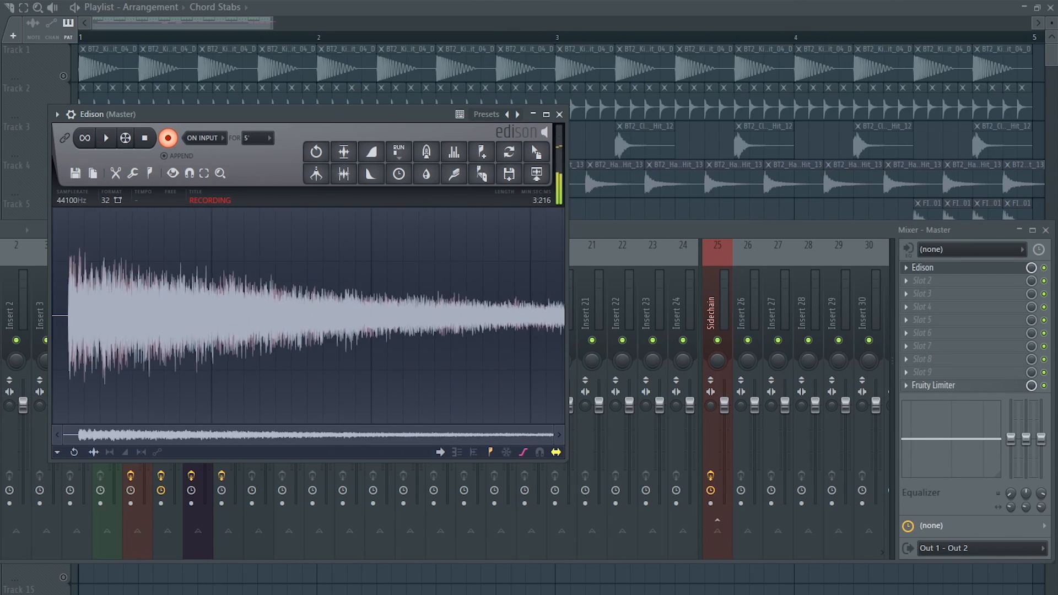
left_click(145, 138)
left_click_drag(537, 151, 83, 413)
- Solo playlist track 10 and rename its recorded audio clip as Stabs Reversed
right_click(66, 424)
left_click(333, 444)
scroll(332, 444, "down", 2)
right_click(64, 423)
right_click(74, 428)
left_click(134, 468)
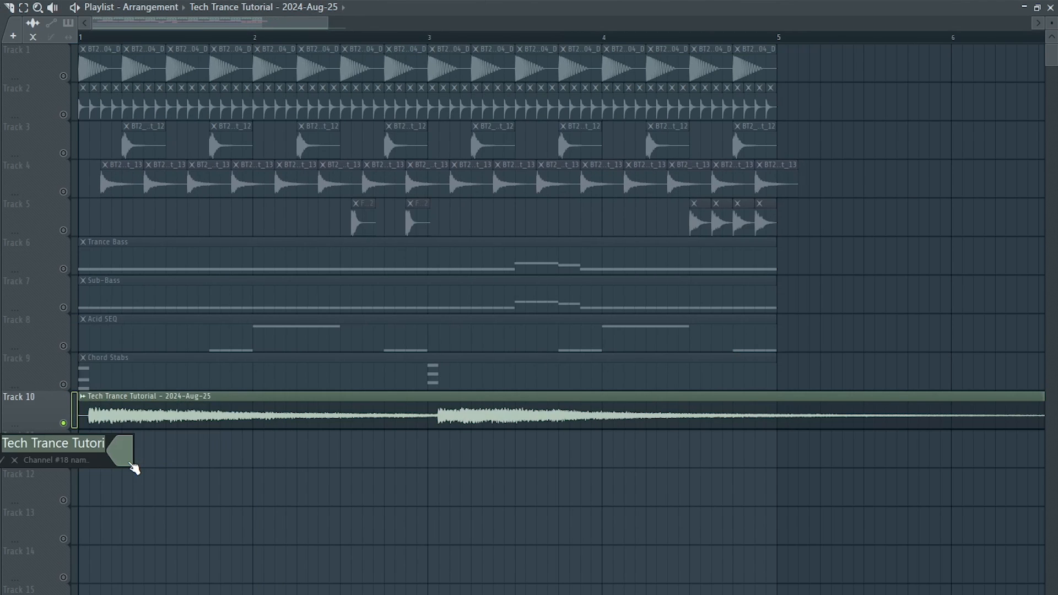
- Reverse the recorded stabs clip in its sample settings
double_click(165, 413)
left_click(137, 267)
left_click(310, 108)
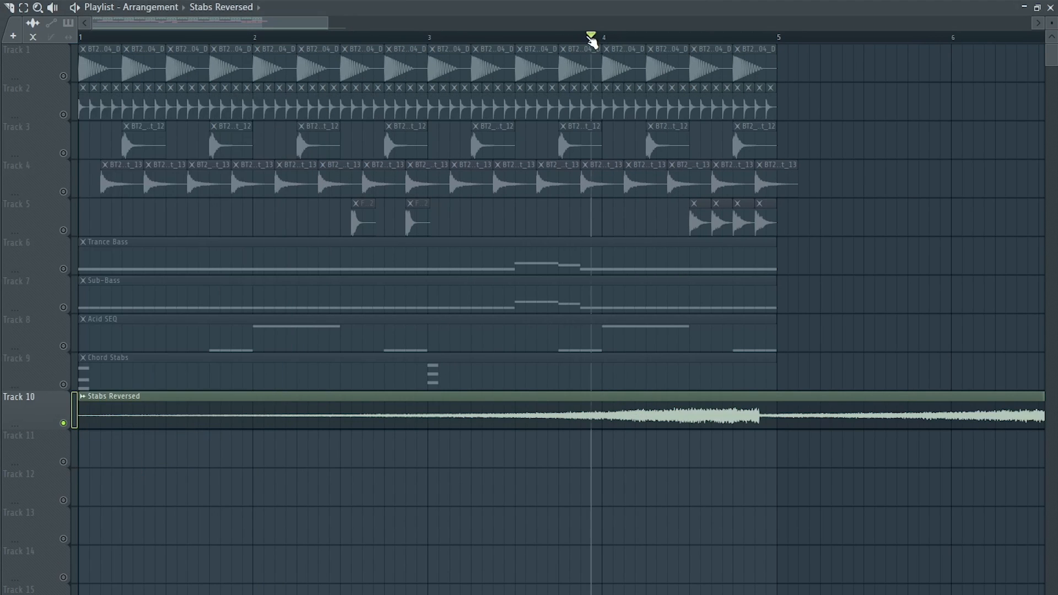
- Trim the reversed stabs into half-bar clips ending at bars 3 and 5, and lower their clip volume to -16.1 dB
left_click_drag(562, 428, 562, 457)
left_click_drag(79, 425, 585, 429)
left_click_drag(759, 395, 773, 445)
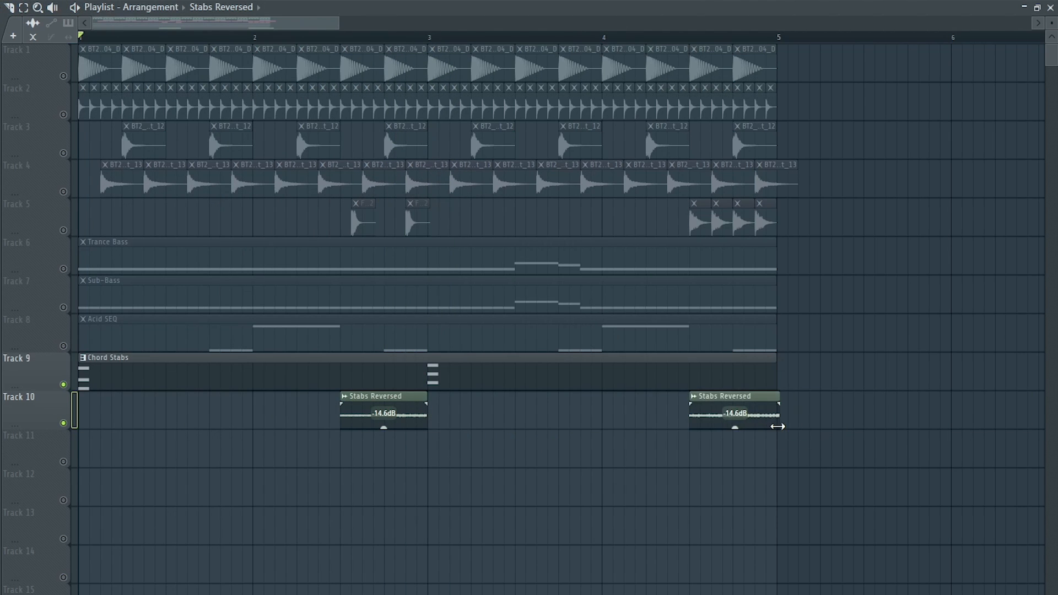
left_click_drag(480, 428, 481, 430)
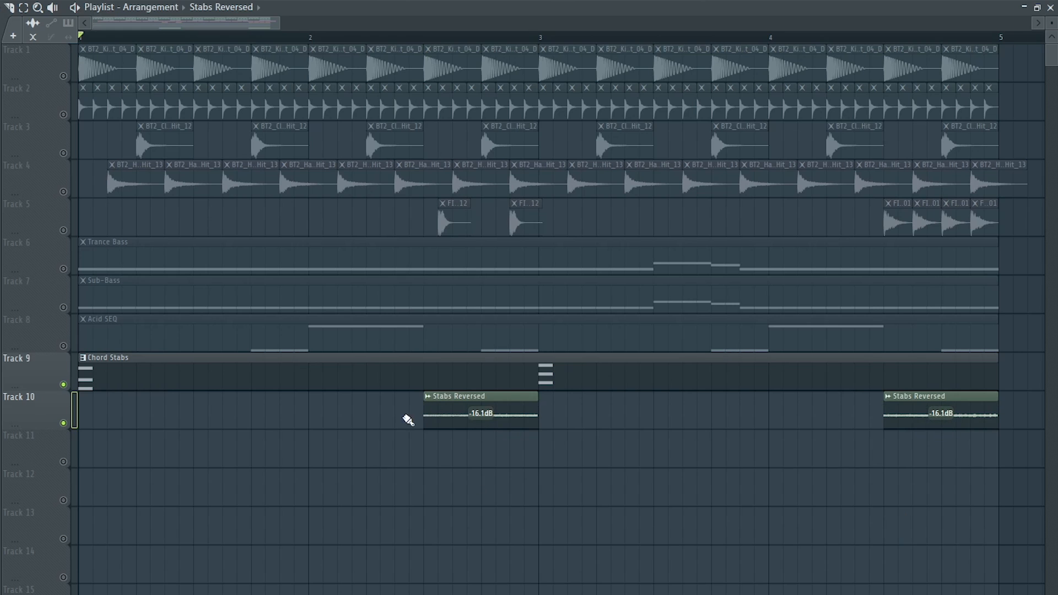
key("space")
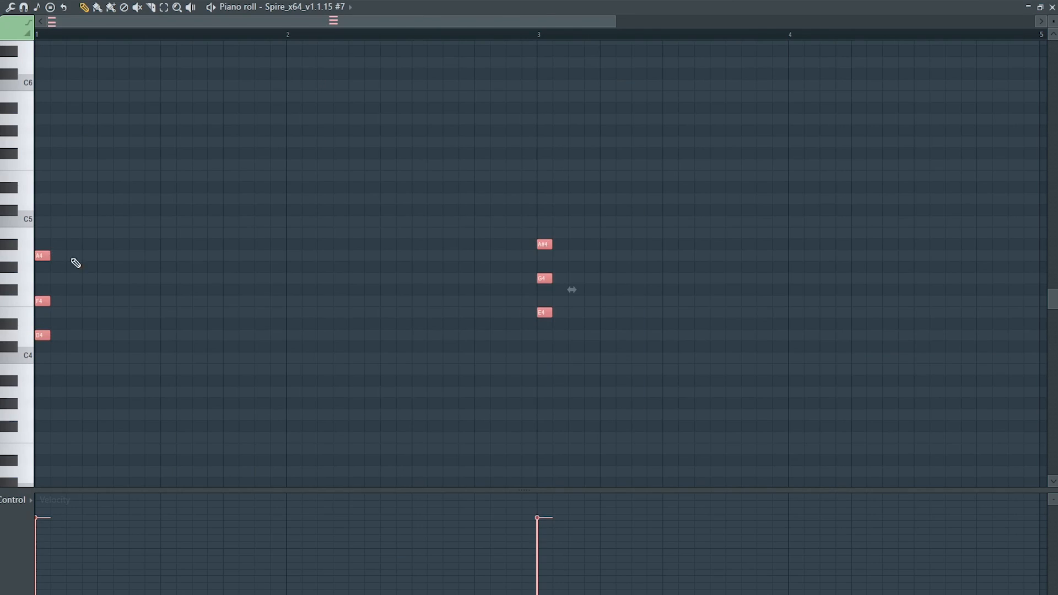
- In the Spire #7 piano roll, create two-bar D4-F4-A4 and E4-G4-A#4 pad chords at bars 1 and 3 and play them
left_click_drag(75, 259, 515, 220)
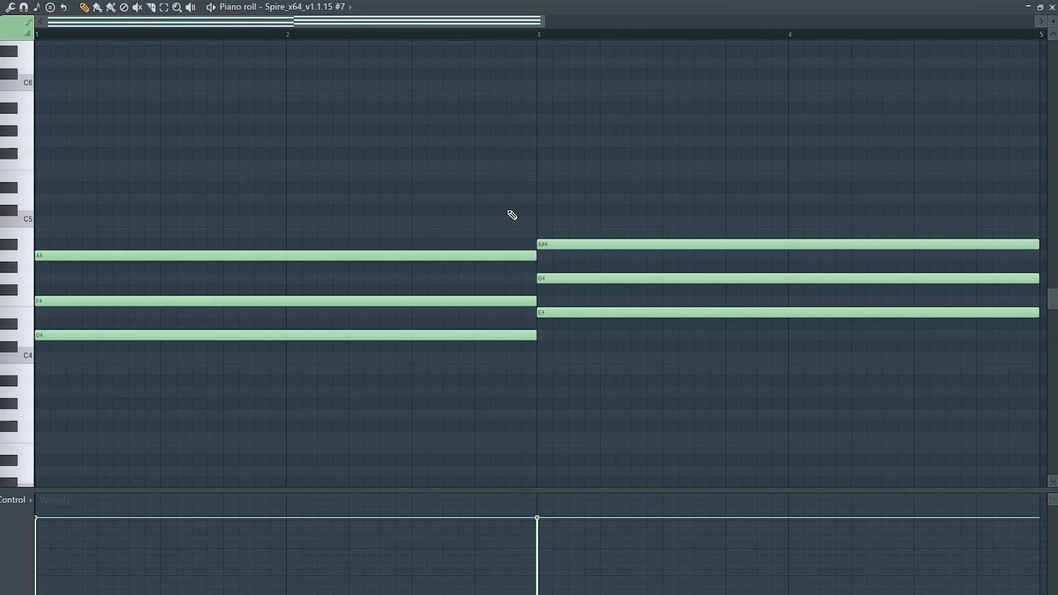
key("space")
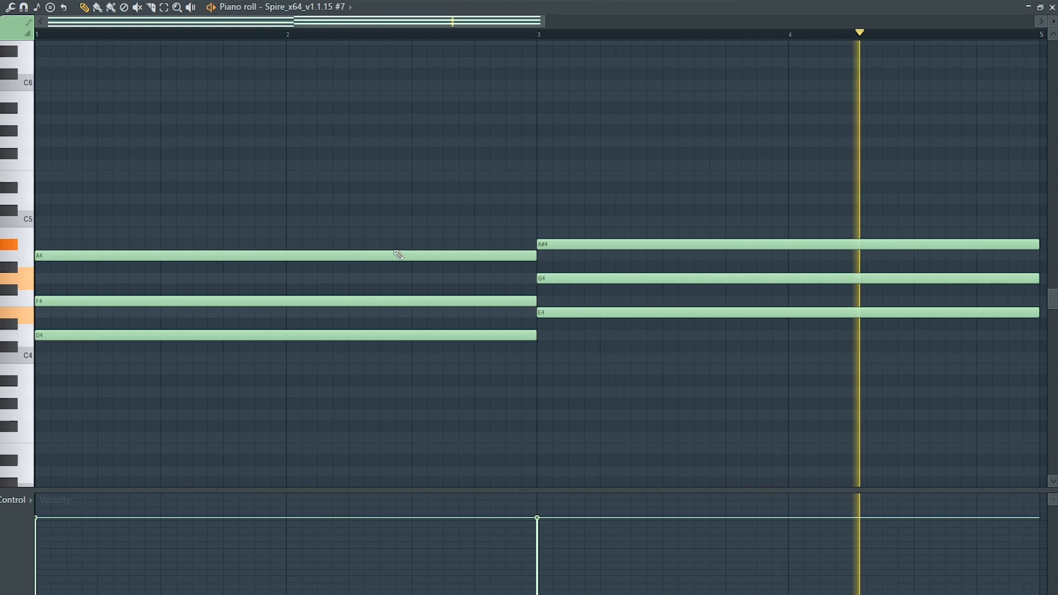
key("space")
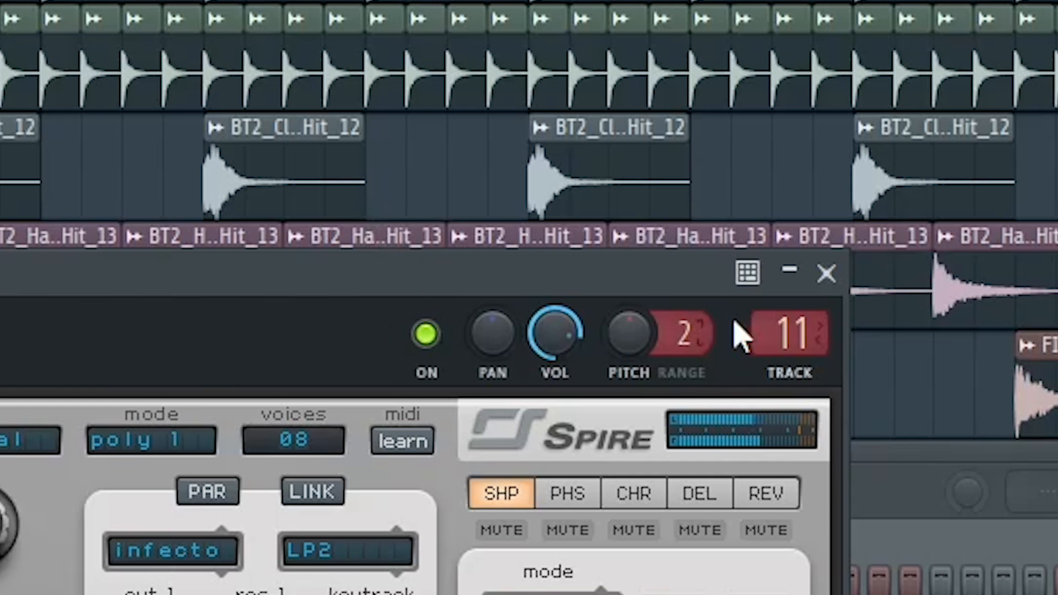
- Show the Spire #7 pad's mixer track 11 and route it to the Sidechain track
left_click(770, 319)
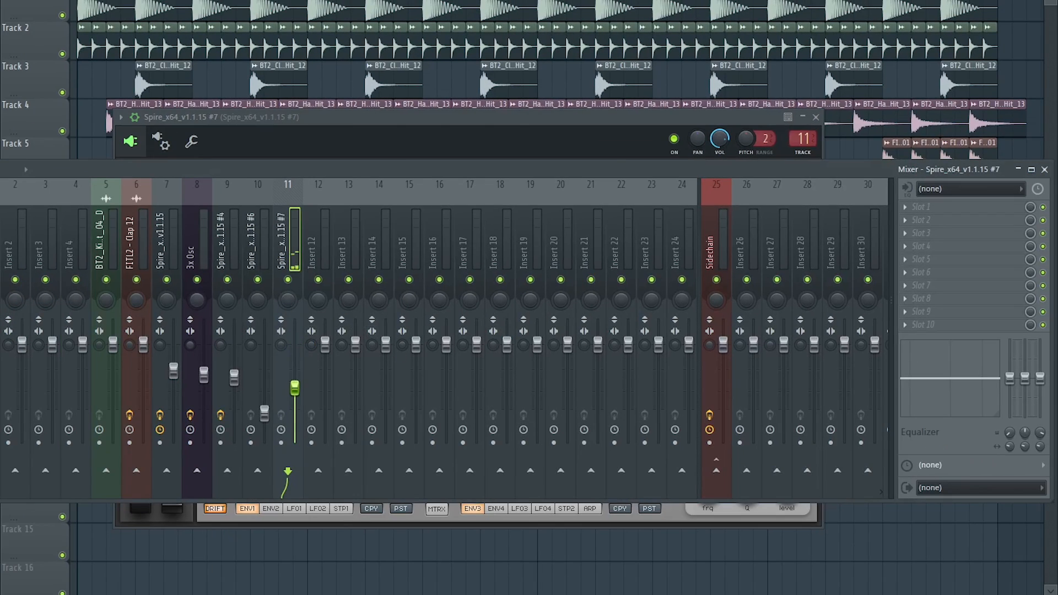
right_click(715, 472)
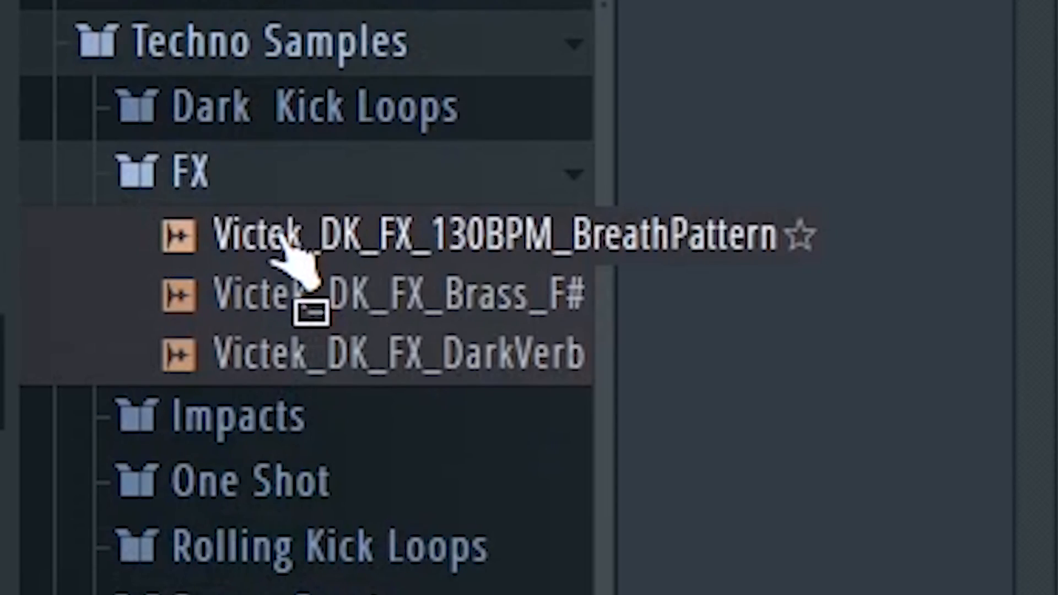
- Audition Victek_DK_FX_130BPM_BreathPattern from the FX samples and place it at the start of playlist track 12
left_click(284, 238)
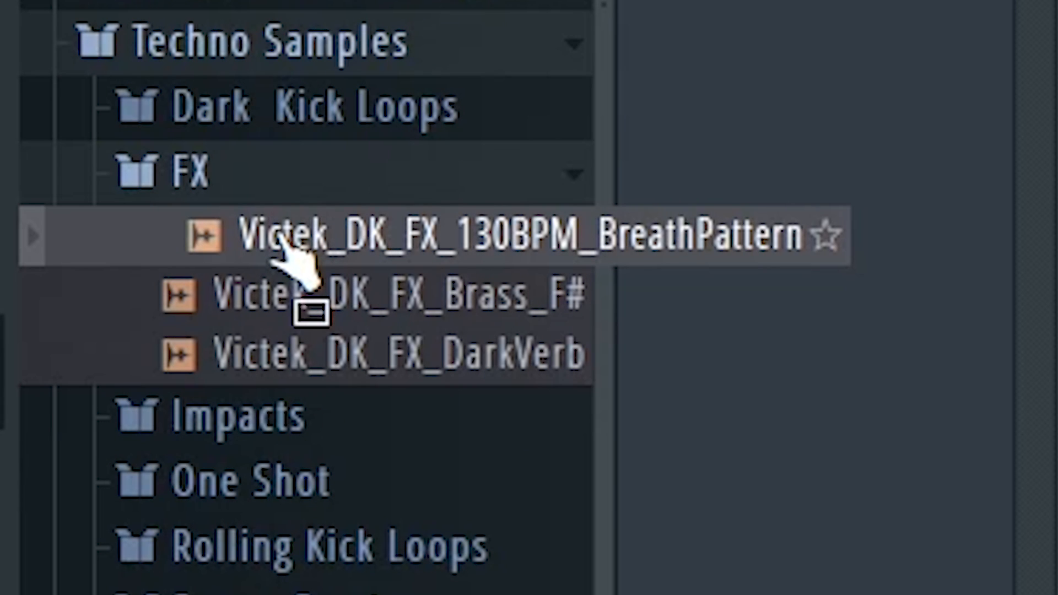
left_click_drag(283, 242, 84, 481)
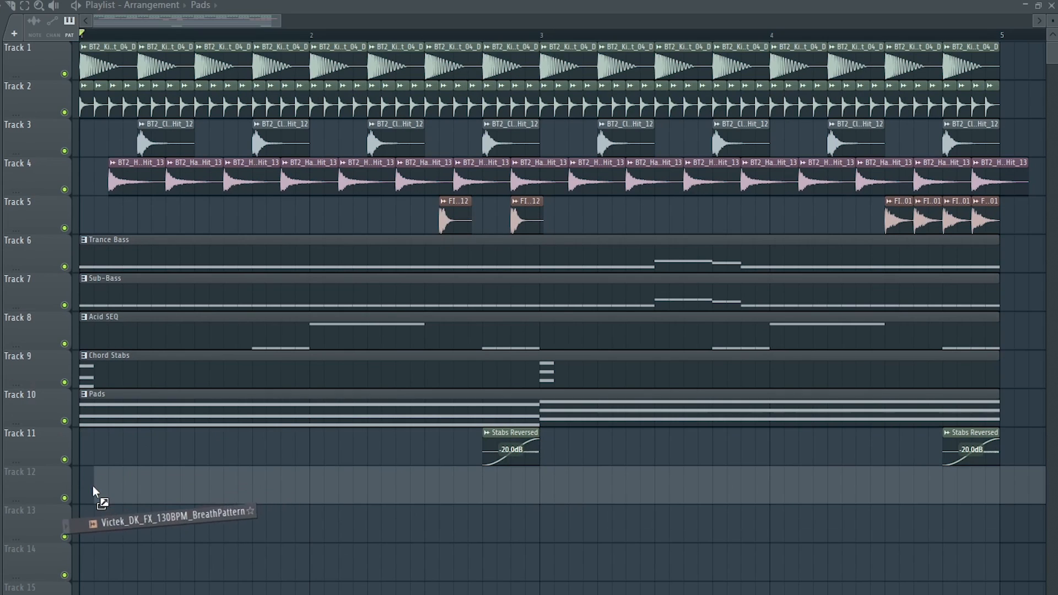
scroll(76, 426, "up", 1)
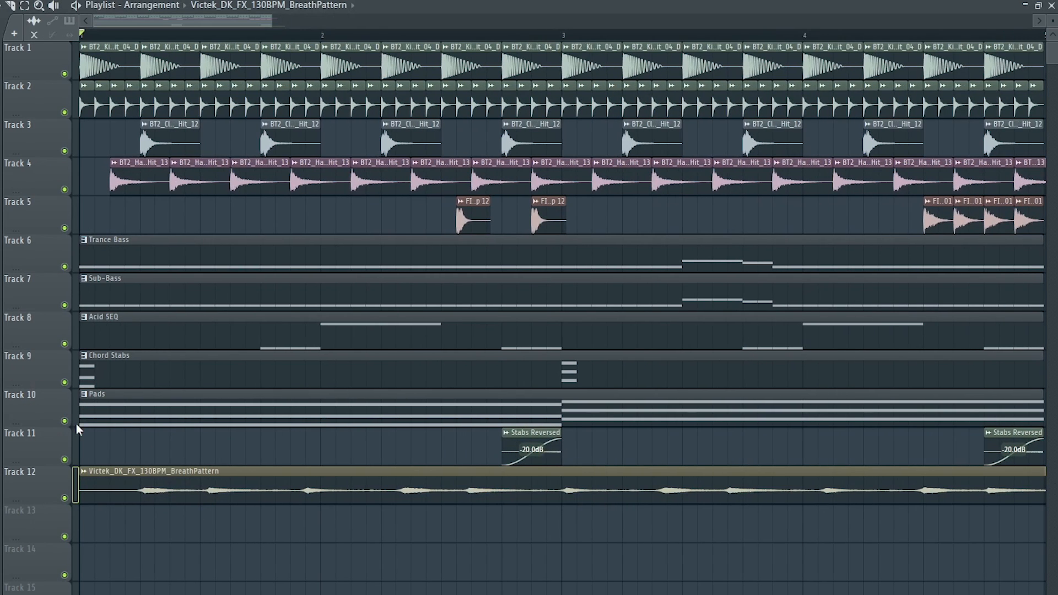
- Set the time-stretching mode of the BreathPattern clip to Stretch
double_click(251, 477)
left_click(323, 211)
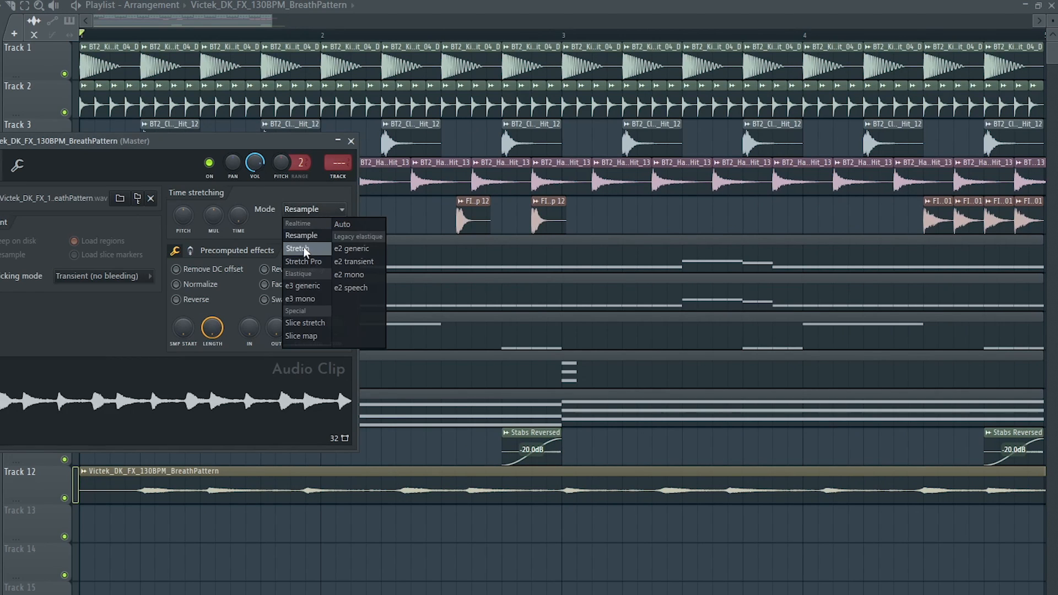
left_click(304, 252)
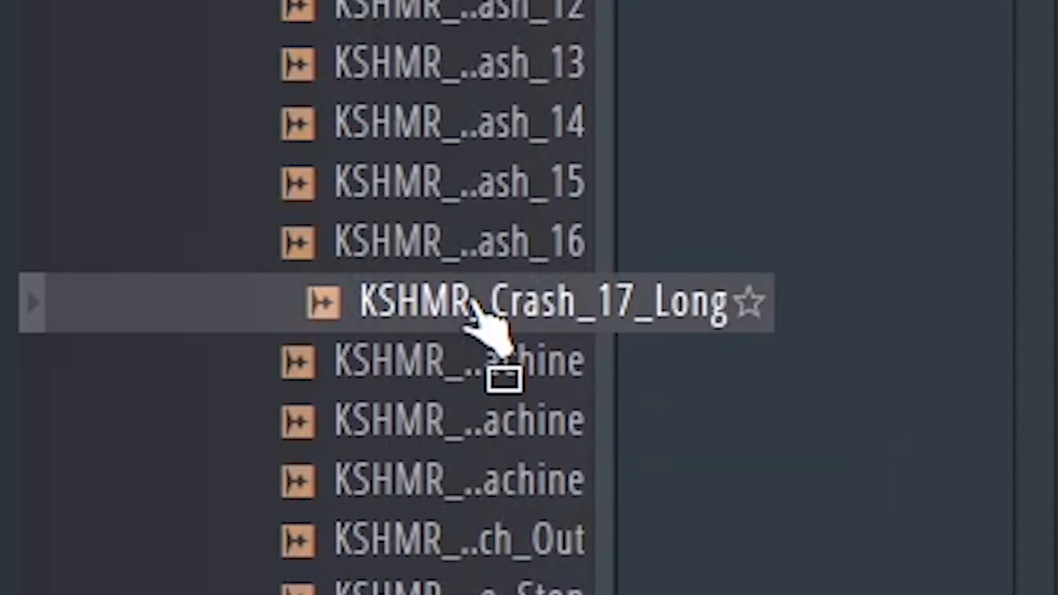
- Add the KSHMR_Crash_17_Long and KSHMR_Sweep_Down_21_Grainy samples at the start of playlist tracks 13 and 14
left_click_drag(472, 300, 81, 526)
double_click(135, 528)
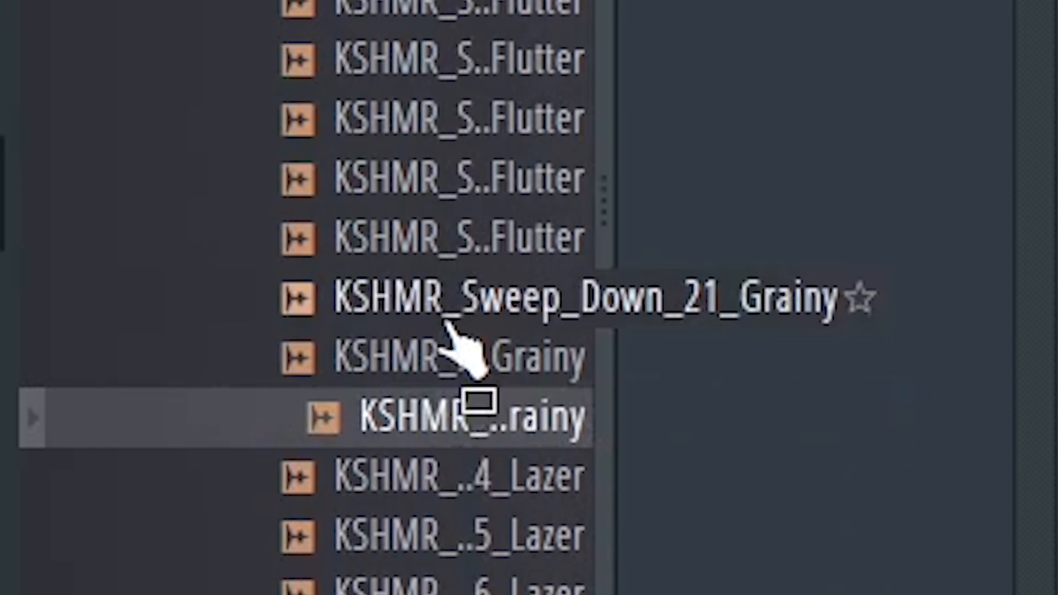
left_click(494, 297)
left_click_drag(500, 295, 76, 554)
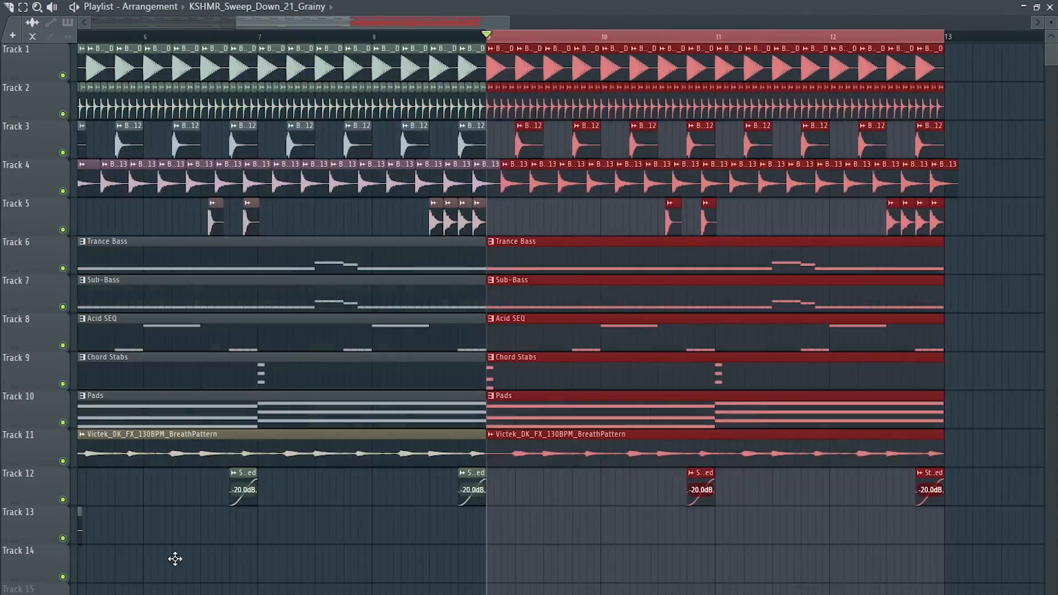
- Duplicate the crash and sweep clips on tracks 13 and 14 to another section start and remove a kick clip on track 1
scroll(181, 557, "down", 5)
key("ctrl+d")
left_click_drag(1028, 23, 717, 24)
left_click_drag(292, 586, 144, 541)
key("ctrl+b")
scroll(597, 518, "up", 5)
left_click_drag(248, 516, 543, 518)
scroll(543, 517, "up", 4)
scroll(441, 386, "down", 4)
right_click(166, 64)
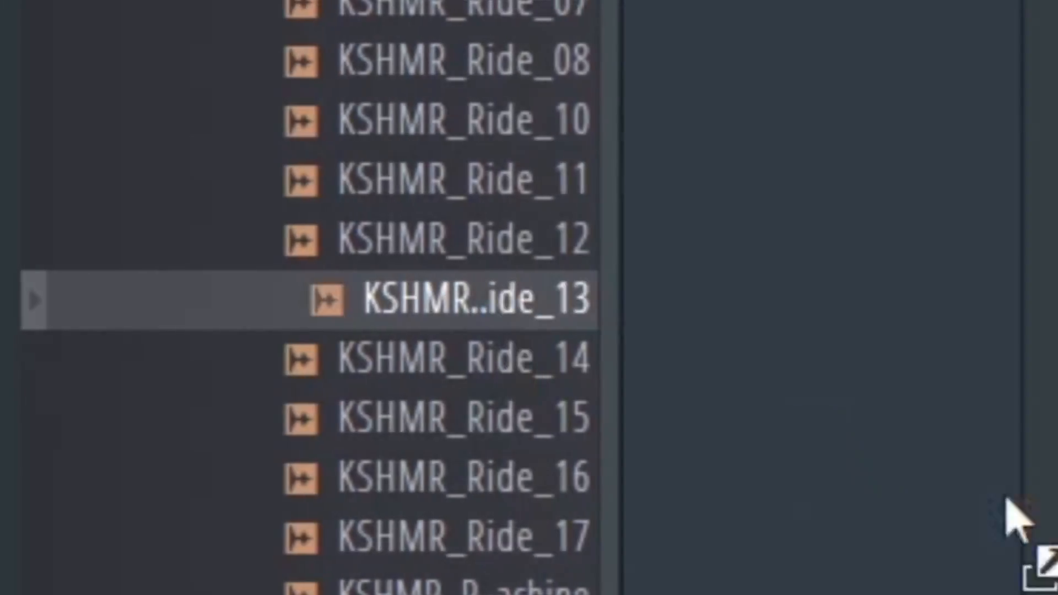
- Place the KSHMR_Ride_13 sample at bar 17 on track 13 and lower its channel volume
left_click_drag(1006, 498, 5, 325)
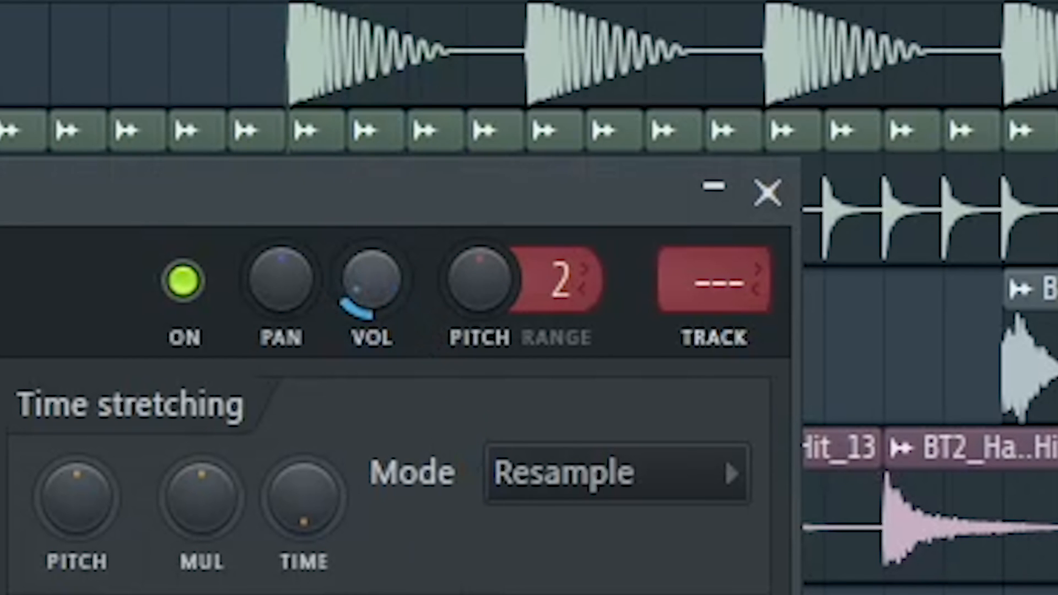
left_click(753, 217)
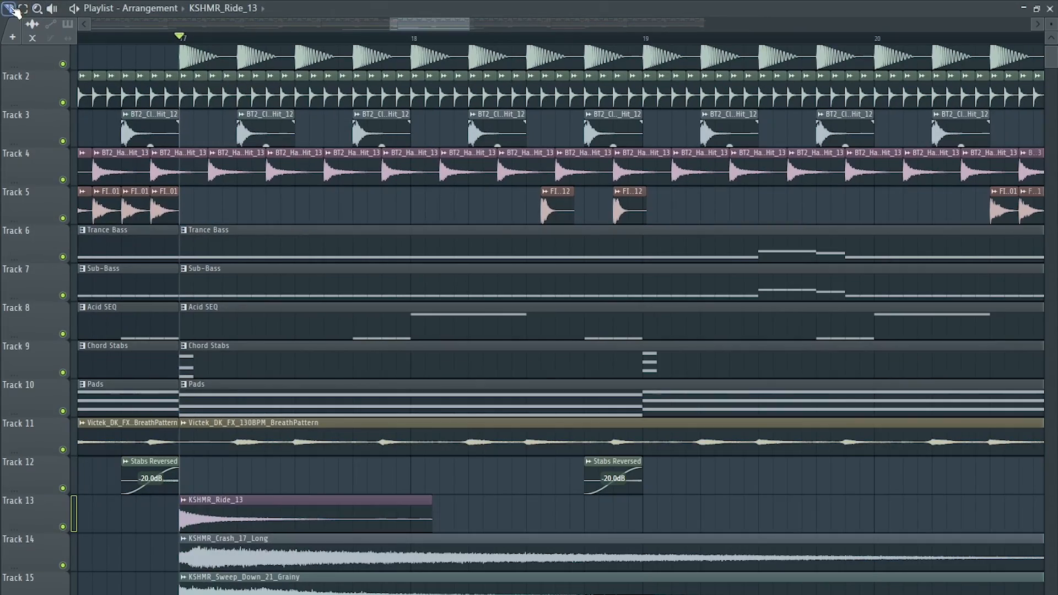
- Cut the KSHMR_Ride_13 clip on track 13 to one beat and repeat it along the track
left_click_drag(243, 531, 243, 533)
right_click(297, 515)
left_click(185, 502, "ctrl")
key("ctrl+b")
key("ctrl+b")
key("ctrl+b")
key("ctrl+b")
key("ctrl+b")
key("ctrl+b")
key("ctrl+b")
key("ctrl+b")
key("ctrl+b")
key("ctrl+b")
key("ctrl+b")
key("ctrl+b")
key("ctrl+b")
key("ctrl+b")
key("ctrl+b")
key("ctrl+b")
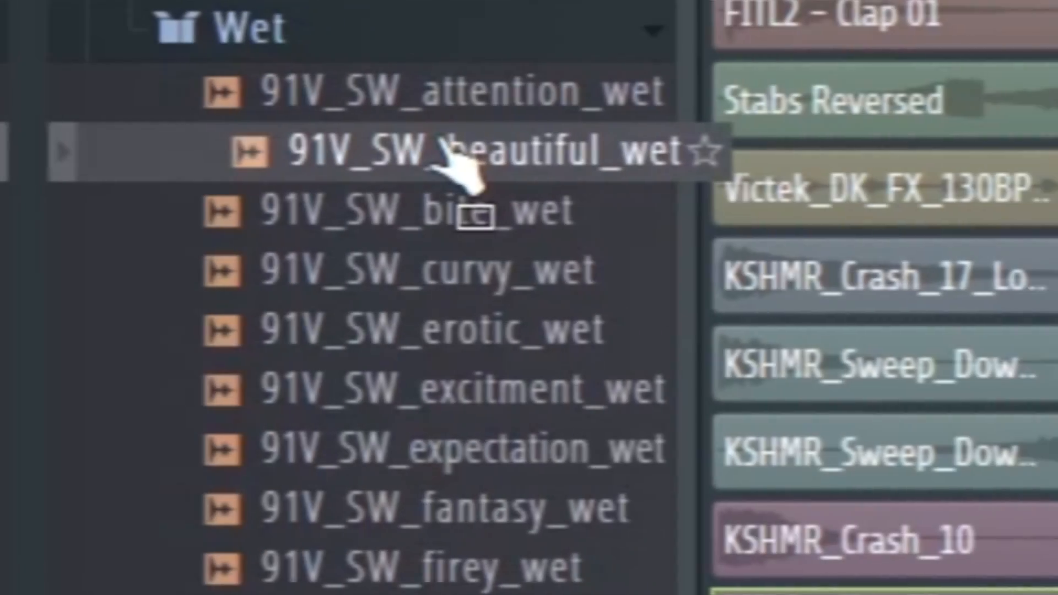
- Audition 91V_SW_beautiful_wet in the Wet folder, position a vocal sample near bar 17 and adjust its channel volume
left_click_drag(342, 154, 309, 159)
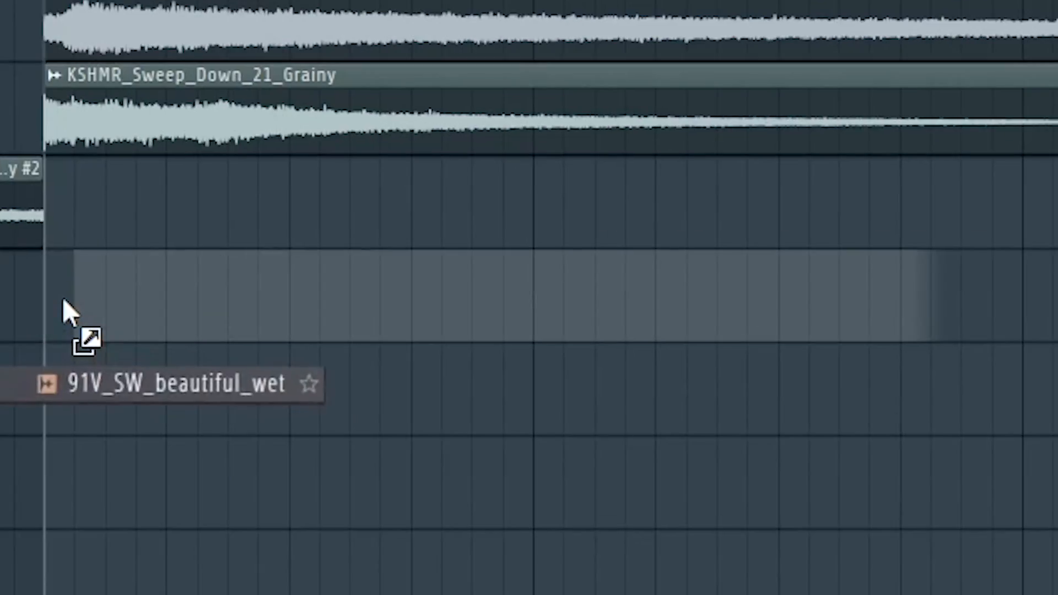
left_click_drag(62, 297, 41, 298)
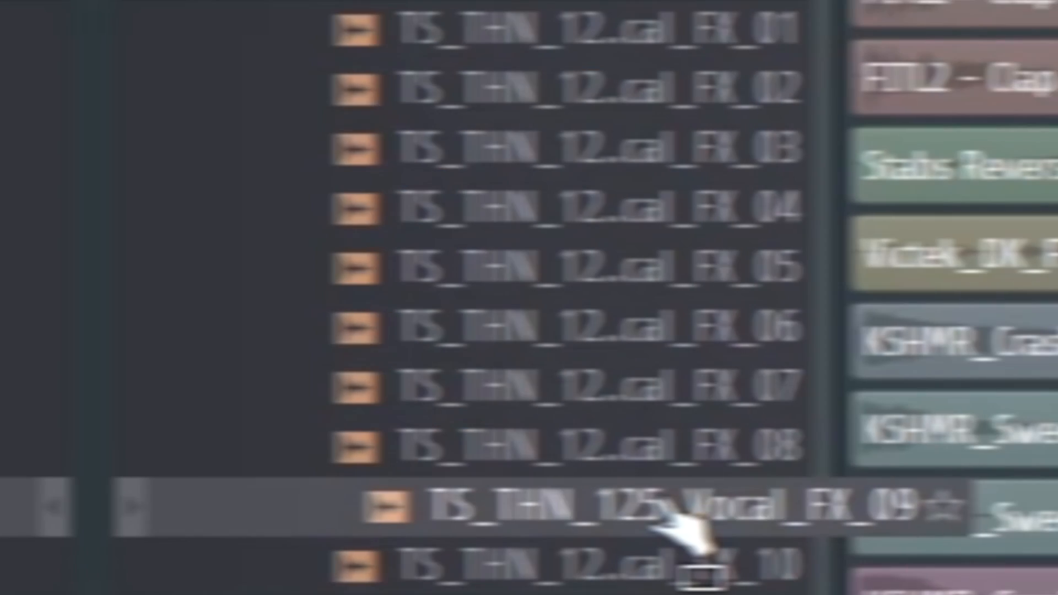
left_click_drag(685, 531, 441, 518)
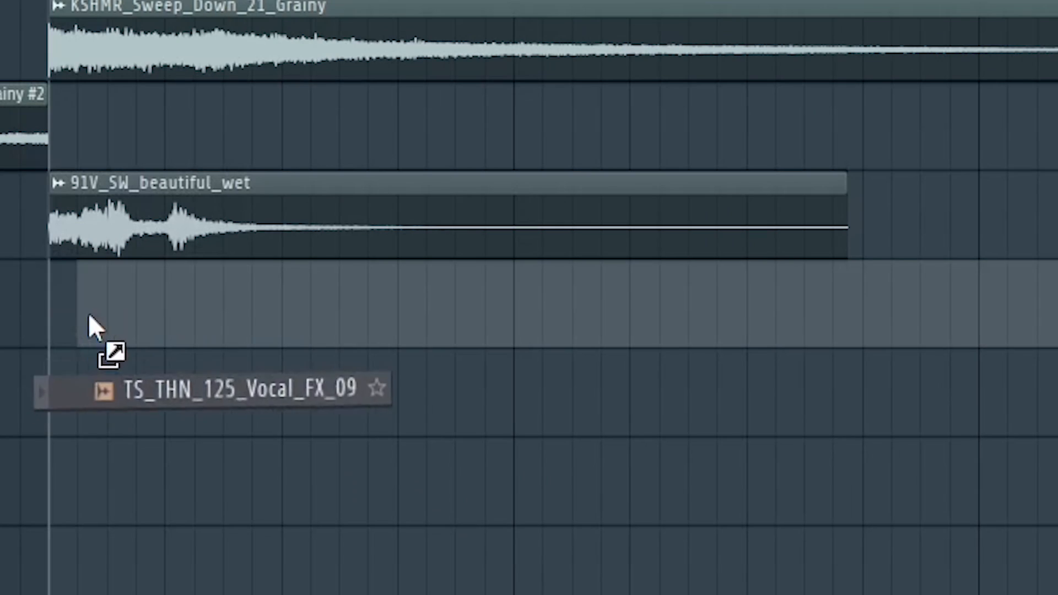
left_click_drag(88, 313, 88, 314)
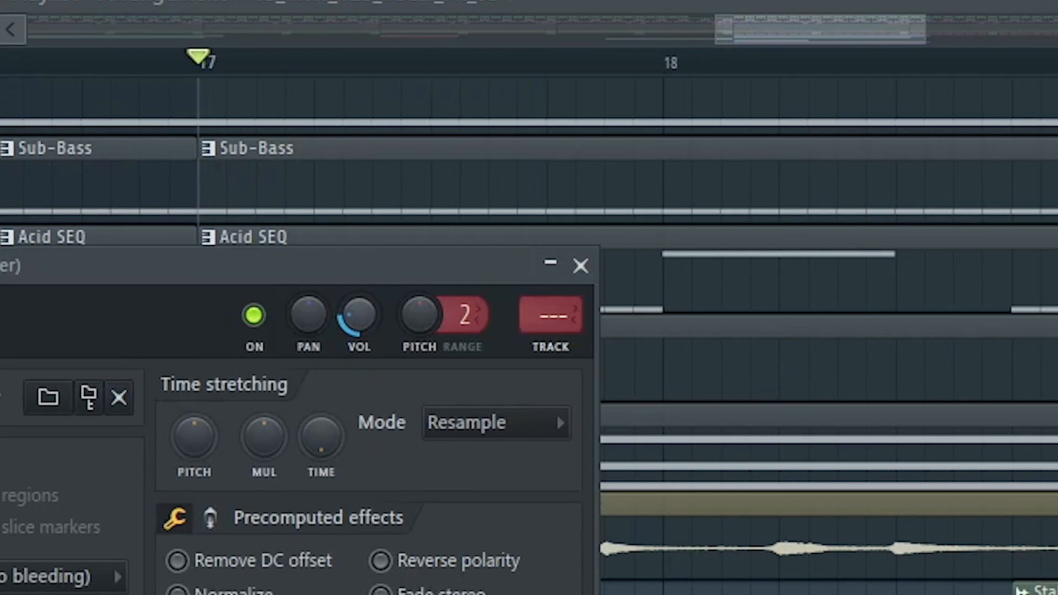
- Set the TS_THN_125_Vocal_FX_09 sample's time-stretching mode to Stretch and solo its clip on track 18 for playback
left_click(496, 422)
left_click(456, 512)
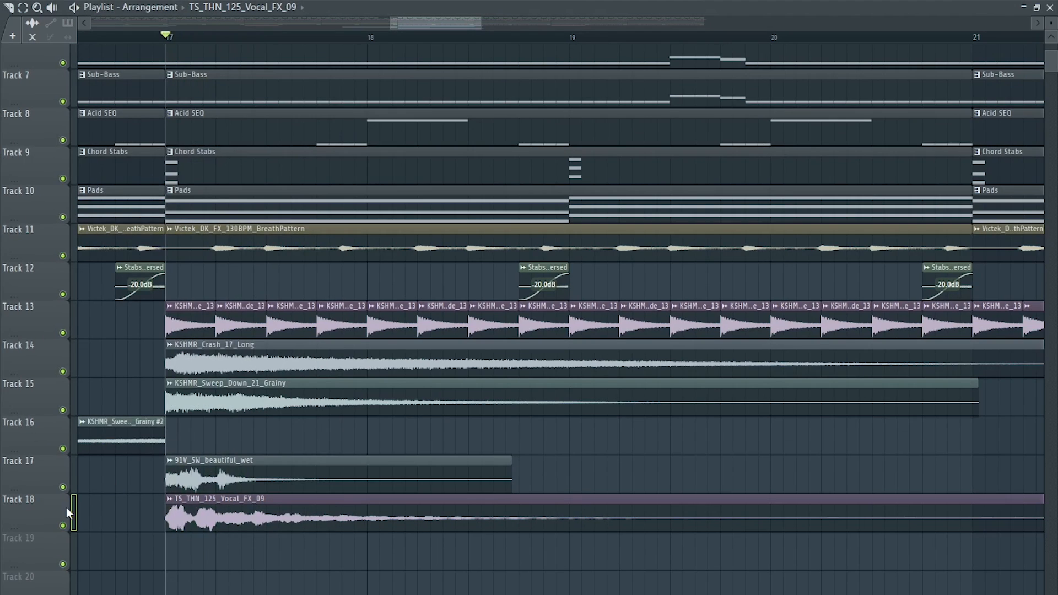
right_click(64, 525)
key("space")
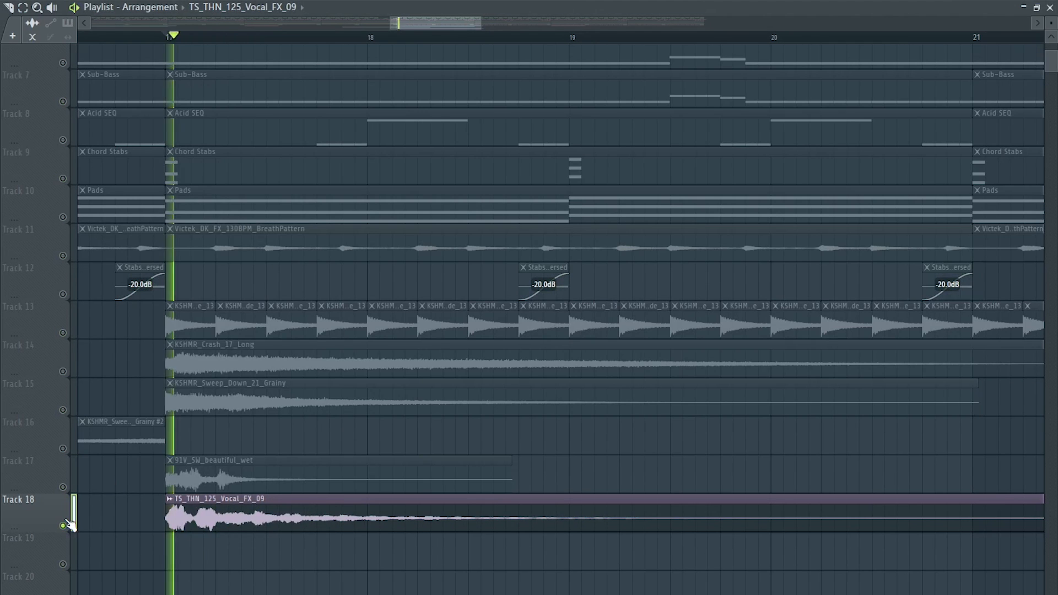
key("space")
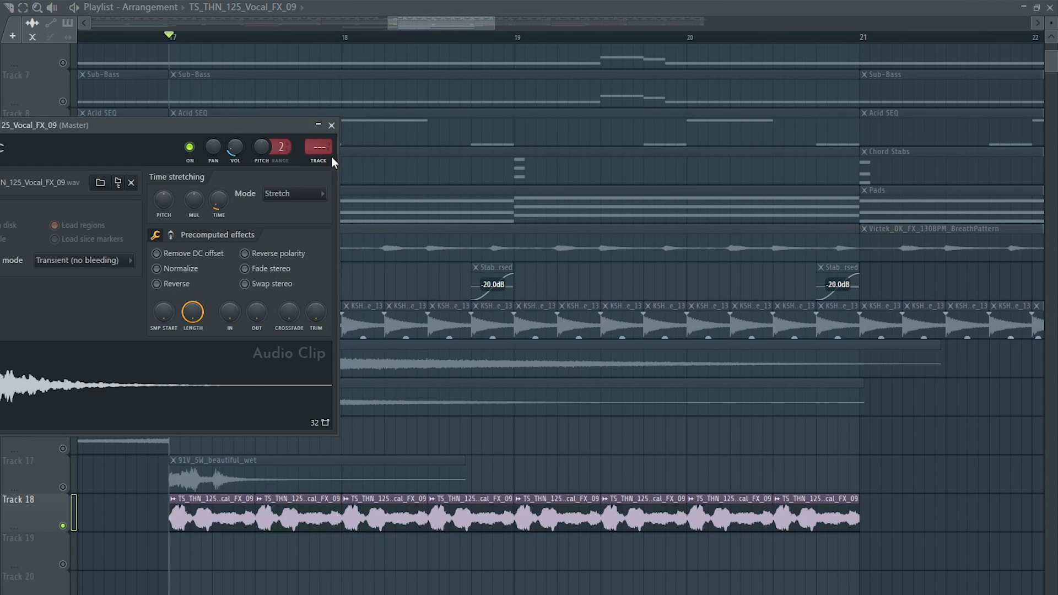
- Add LFOTool to the TS_THN_125_Vocal_FX_09 mixer track 12 and load the TranceGate-1 preset
left_click(319, 146)
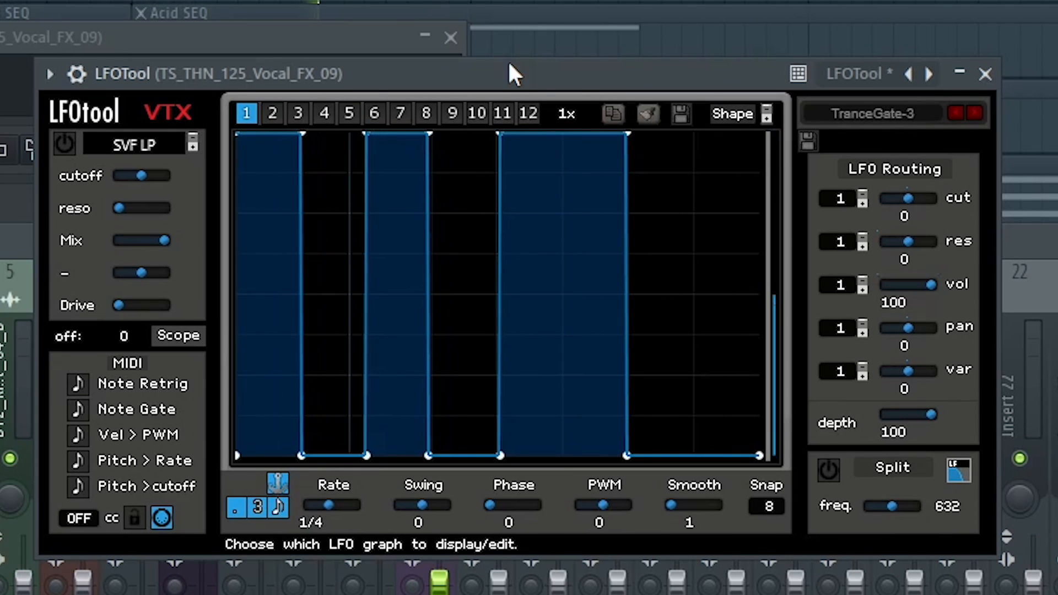
left_click(952, 112)
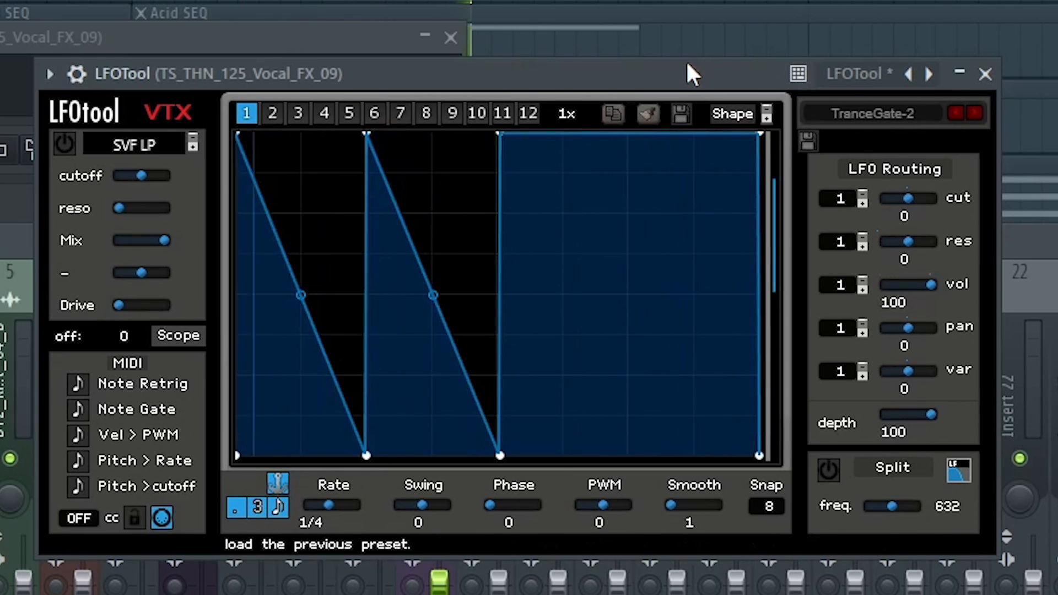
left_click(956, 116)
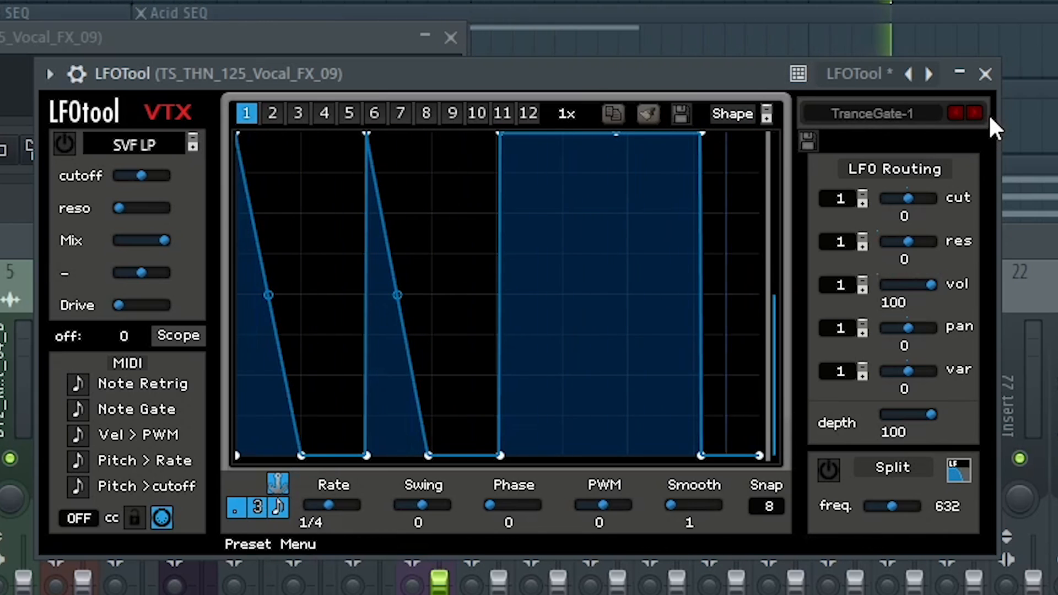
left_click(986, 74)
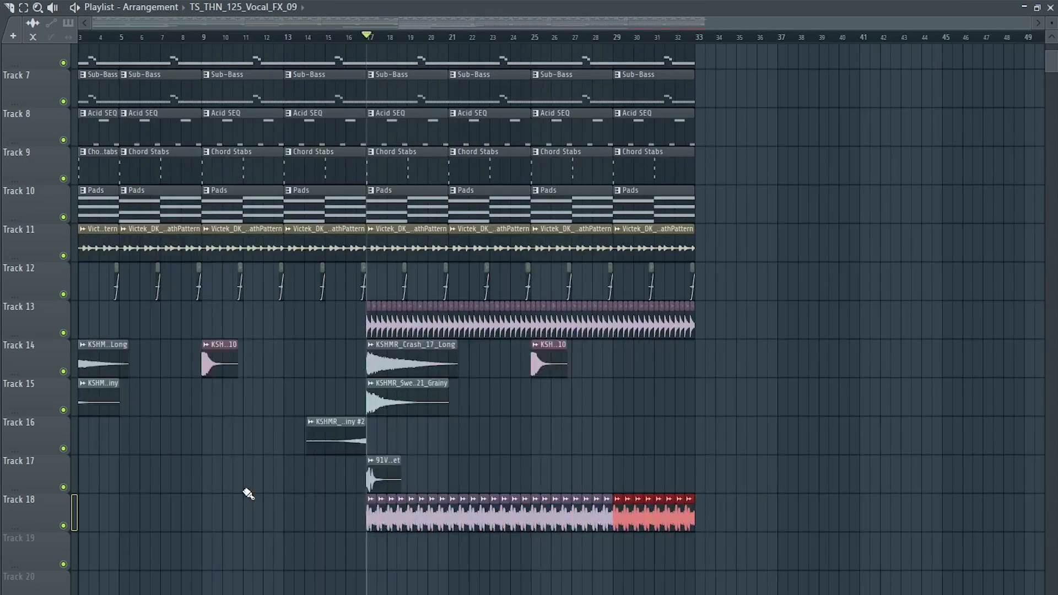
- Draw a one-bar pluck melody for Spire #8 using the notes D5, F5, C5, D5, A4, F5, E5, D5 and C5
scroll(276, 496, "up", 3)
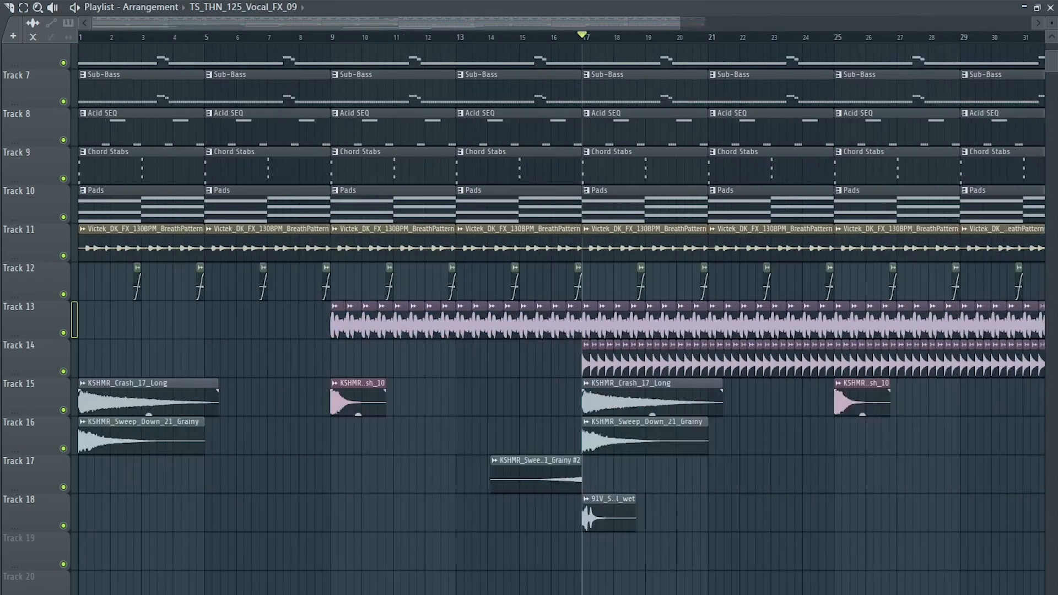
scroll(315, 548, "down", 1)
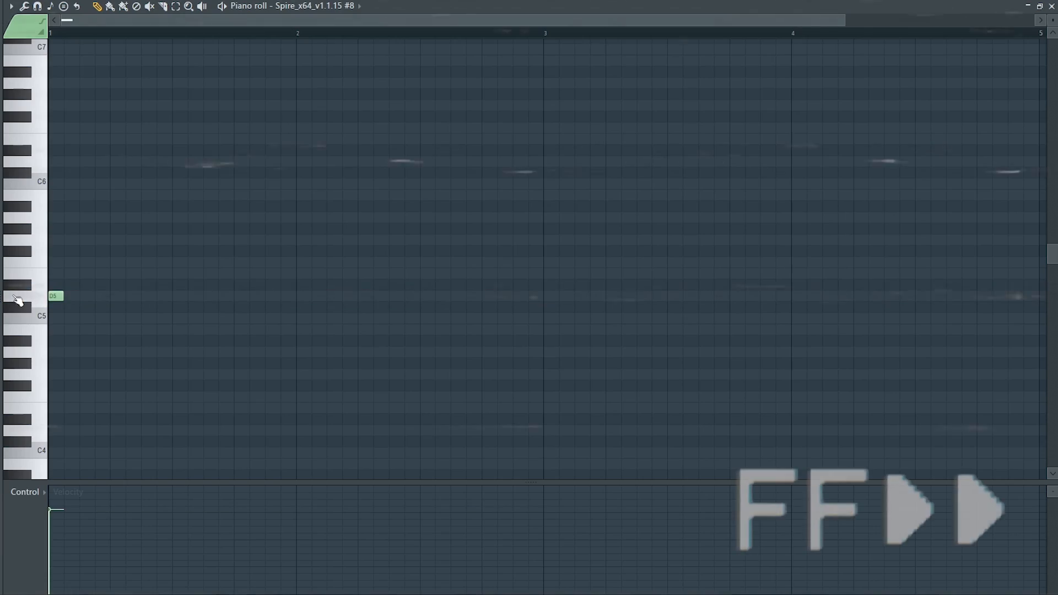
left_click(71, 262)
left_click(87, 317)
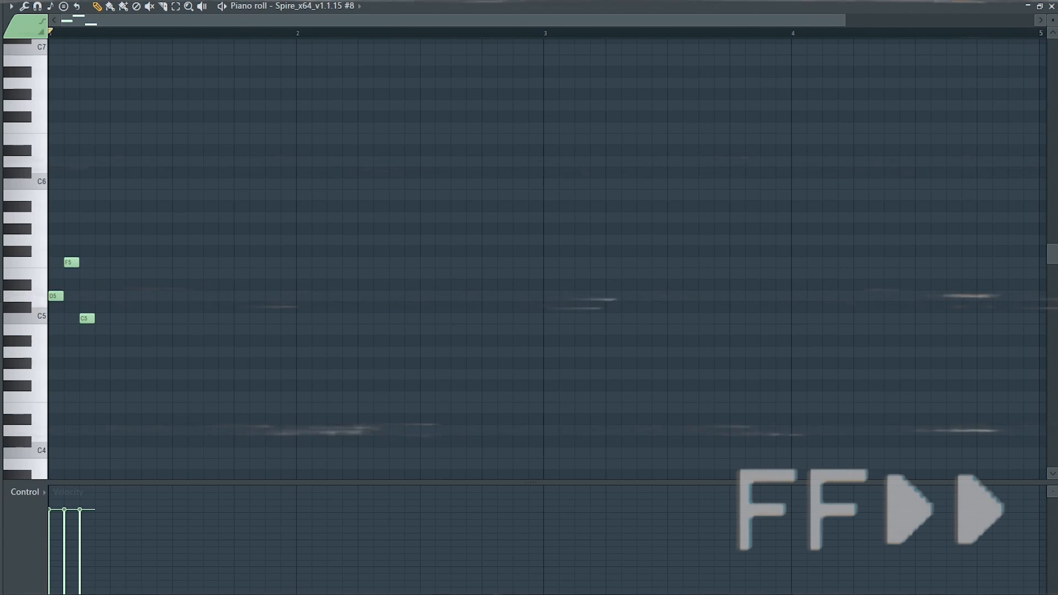
left_click(117, 296)
left_click(132, 352)
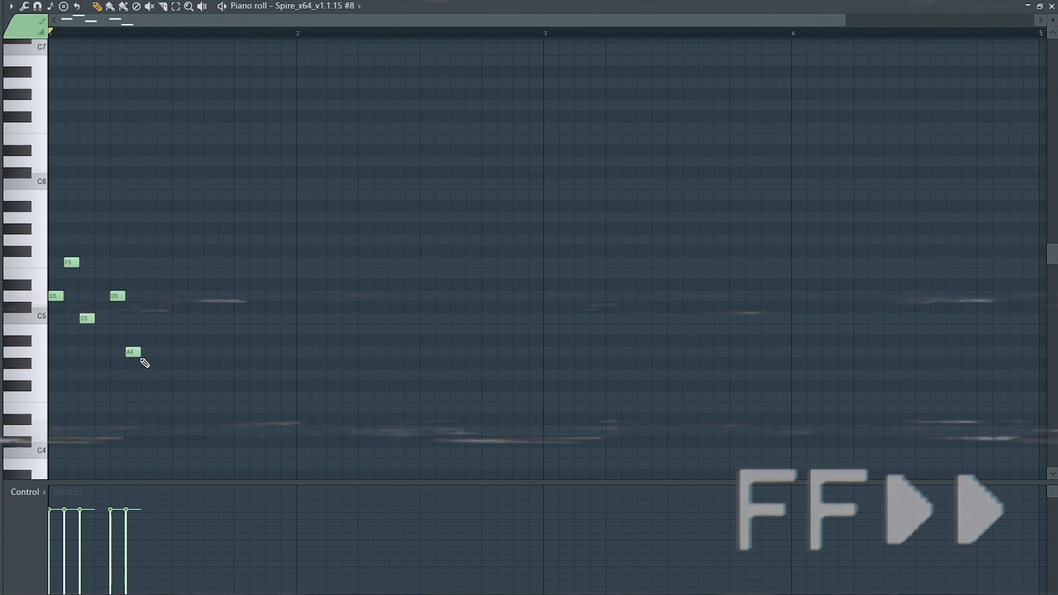
left_click(164, 262)
left_click(195, 273)
left_click(241, 296)
left_click(272, 318)
- Duplicate the one-bar pluck melody three times to fill four bars
key("ctrl+a")
key("ctrl+b")
key("ctrl+b")
key("ctrl+b")
left_click(586, 177, "ctrl")
- Raise three melody notes in bar 4 to G5, F5 and E5, play the bar and clear the time selection
left_click_drag(908, 263, 908, 240)
left_click_drag(937, 272, 937, 256)
left_click_drag(981, 295, 981, 273)
key("space")
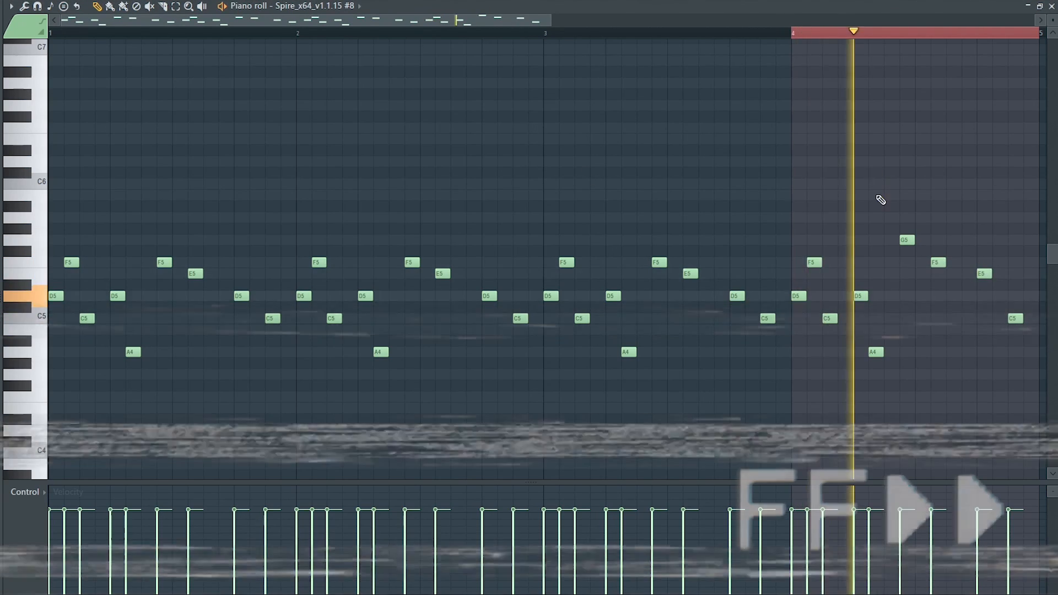
key("space")
scroll(876, 177, "down", 1)
left_click_drag(791, 34, 744, 36)
key("ctrl+d")
key("space")
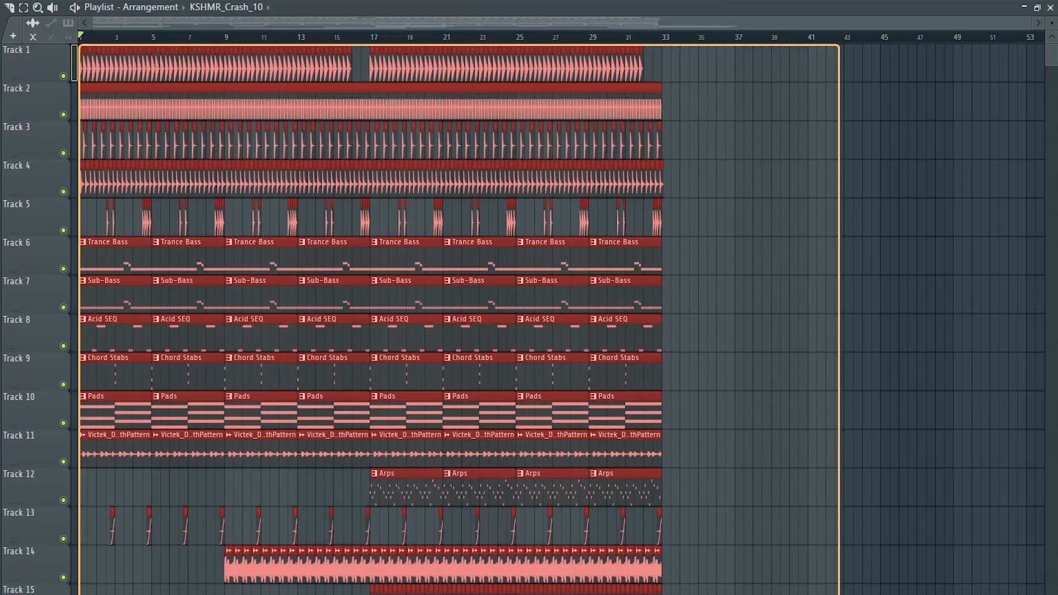
scroll(262, 255, "up", 5)
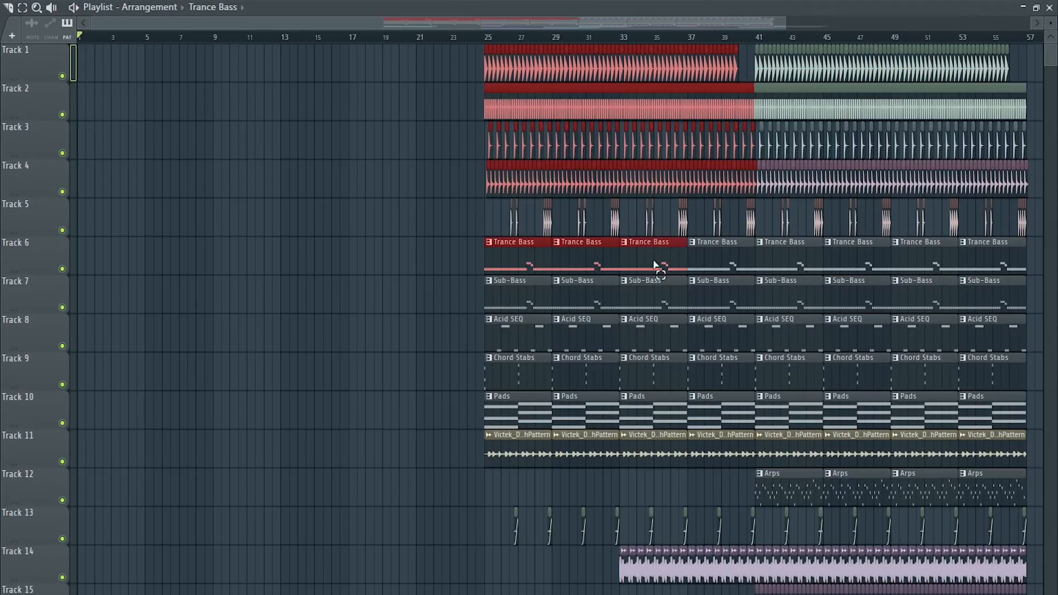
- Repeat the Pads and BreathPattern clips up to bar 25 and clear the drum clips between bars 24 and 25
left_click_drag(654, 265, 111, 262)
left_click(125, 309)
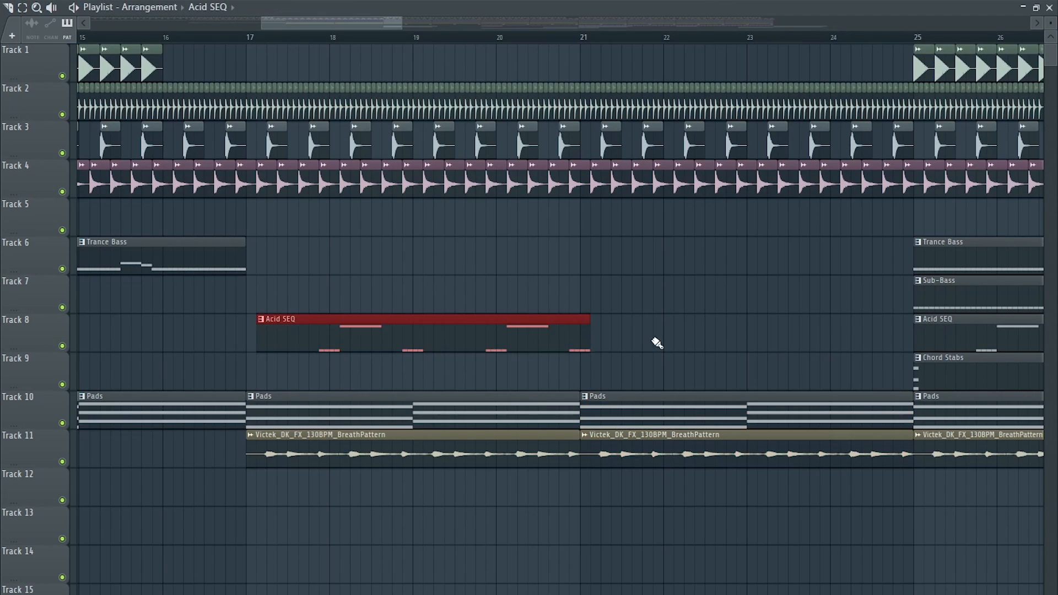
key("ctrl+b")
right_click(908, 115)
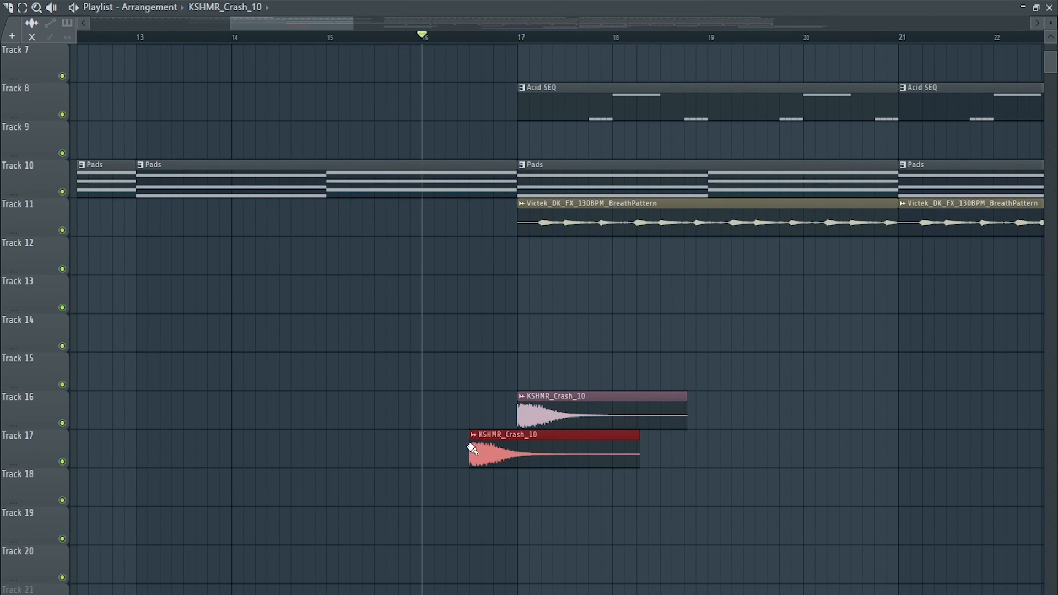
- Place a reversed KSHMR_Crash_10 on track 17 leading into the bar 17 crash and play the transition
double_click(583, 450)
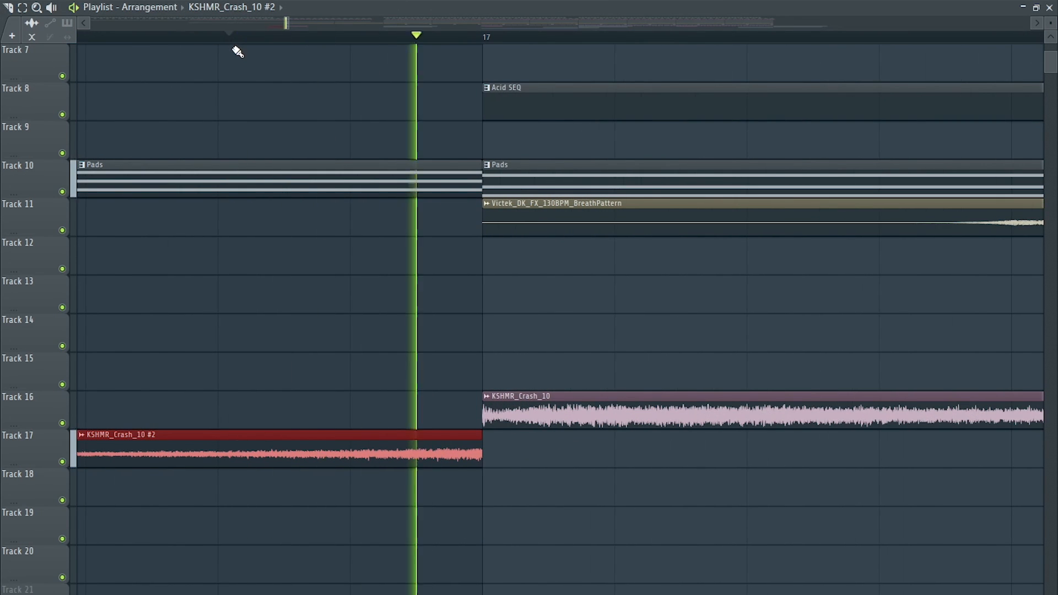
scroll(250, 85, "down", 12)
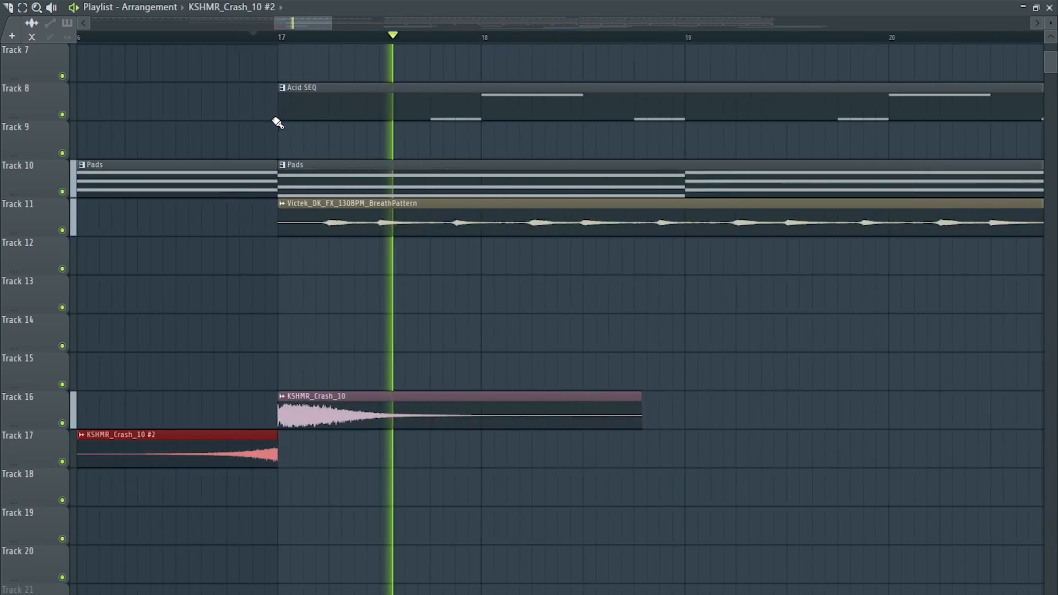
scroll(317, 144, "down", 3)
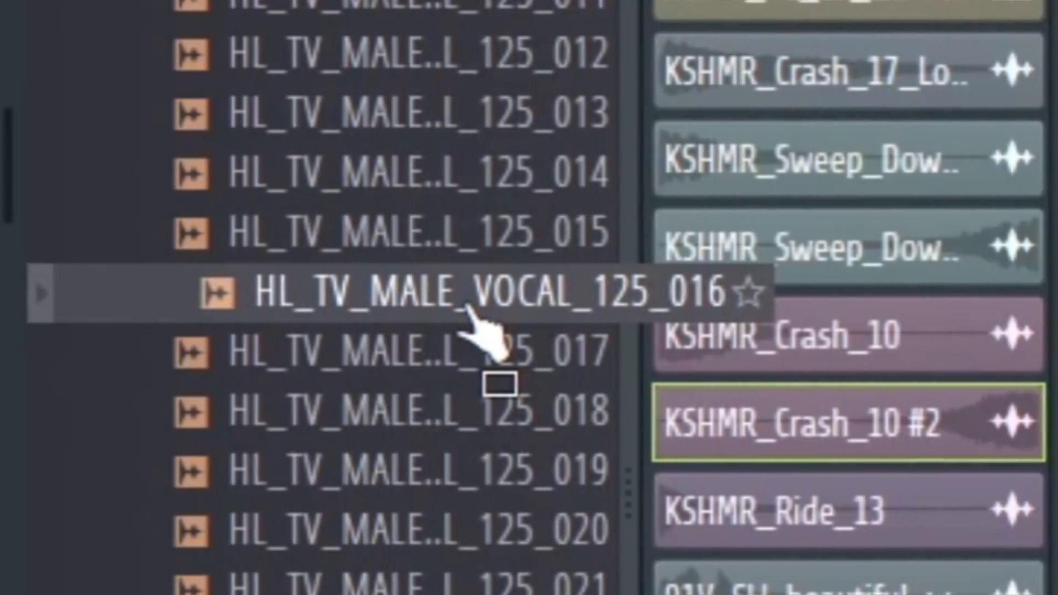
- Place HL_TV_MALE_VOCAL_125_016 at bar 17 on track 13, set its time-stretching mode to Stretch and play it back
left_click_drag(515, 326, 545, 368)
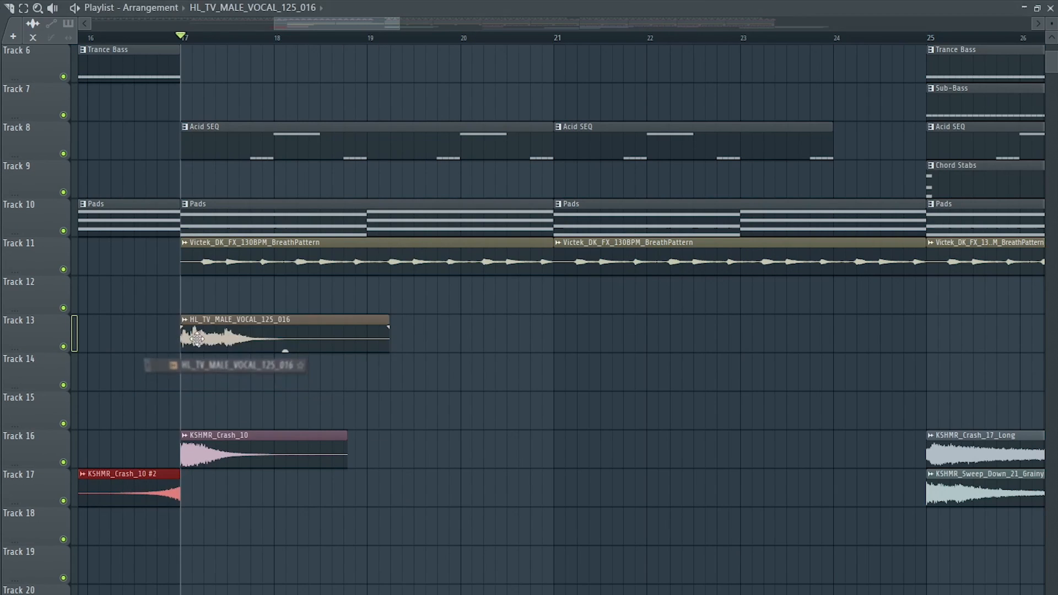
double_click(660, 355)
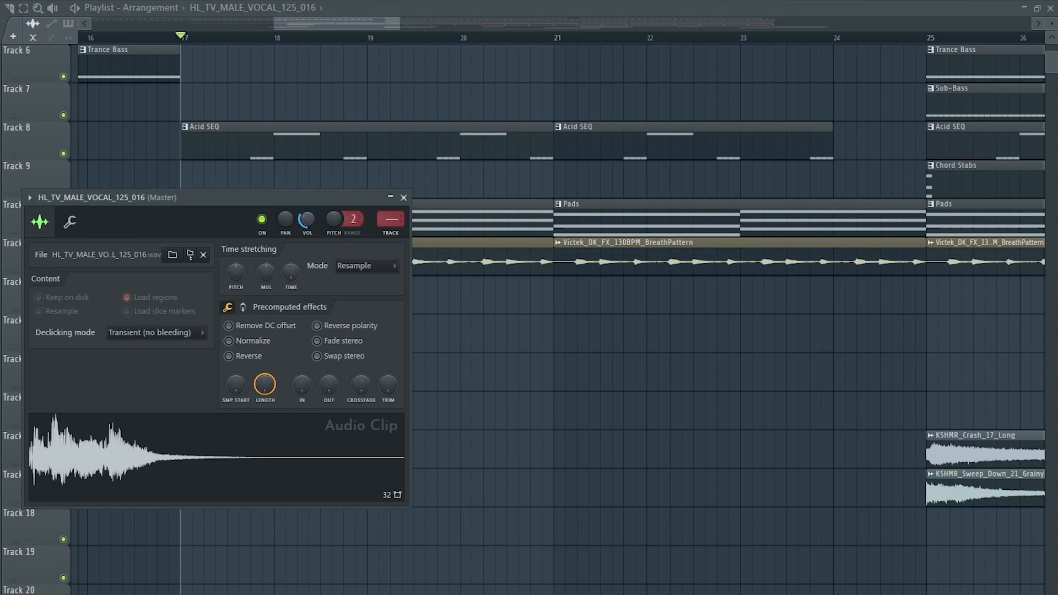
left_click(379, 267)
left_click(353, 305)
left_click_drag(267, 193, 698, 150)
key("space")
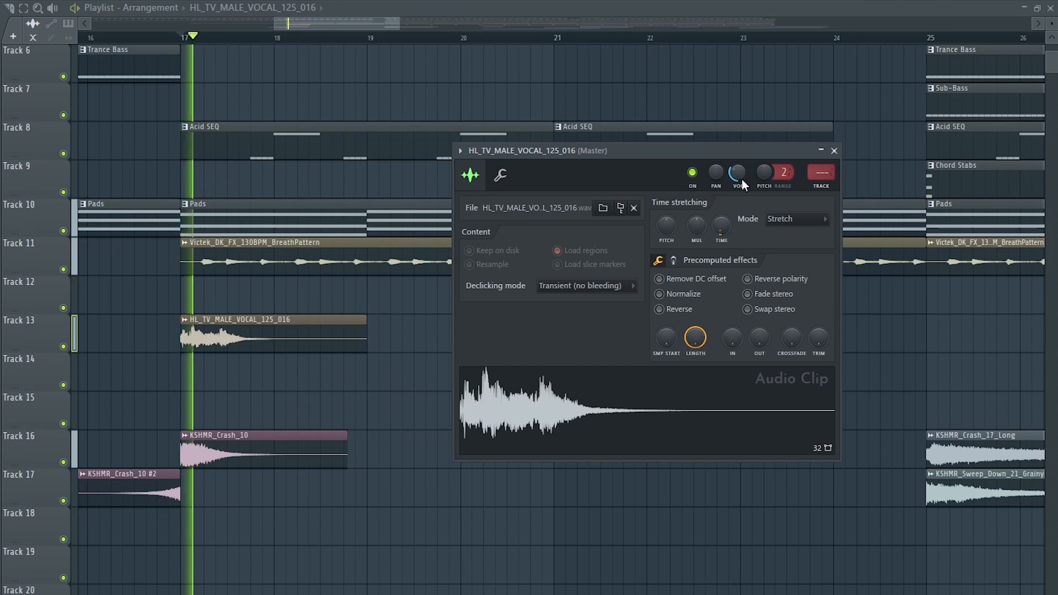
left_click(835, 151)
- Add the KSHMR_Long_Fill_17_140 sample at bar 17 on track 12 and play it back
mouse_move(408, 371)
left_mouse_down()
mouse_move(425, 371)
mouse_move(414, 371)
left_mouse_up()
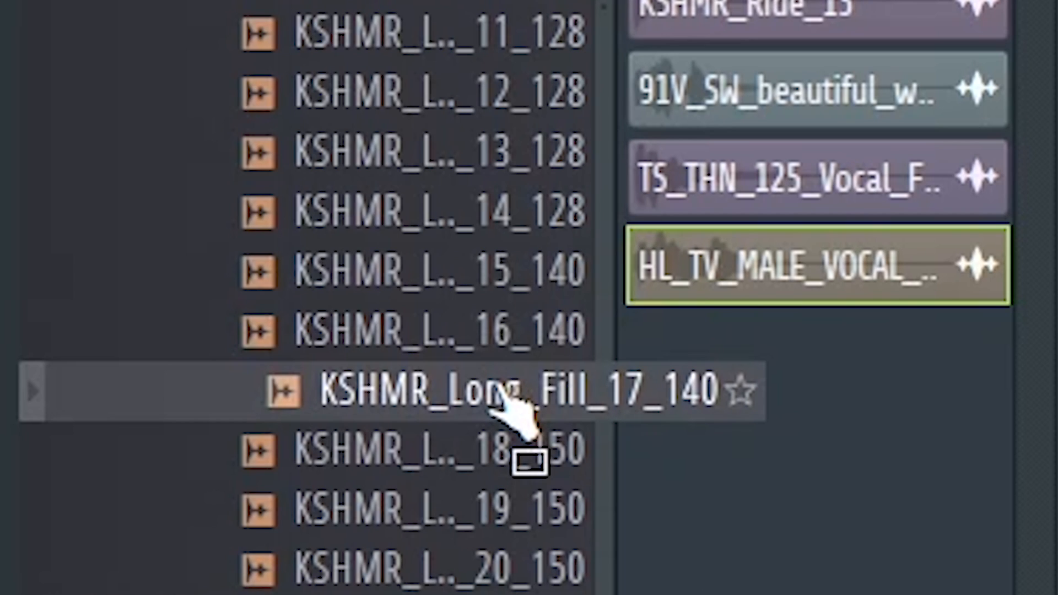
left_click_drag(501, 388, 186, 299)
key("space")
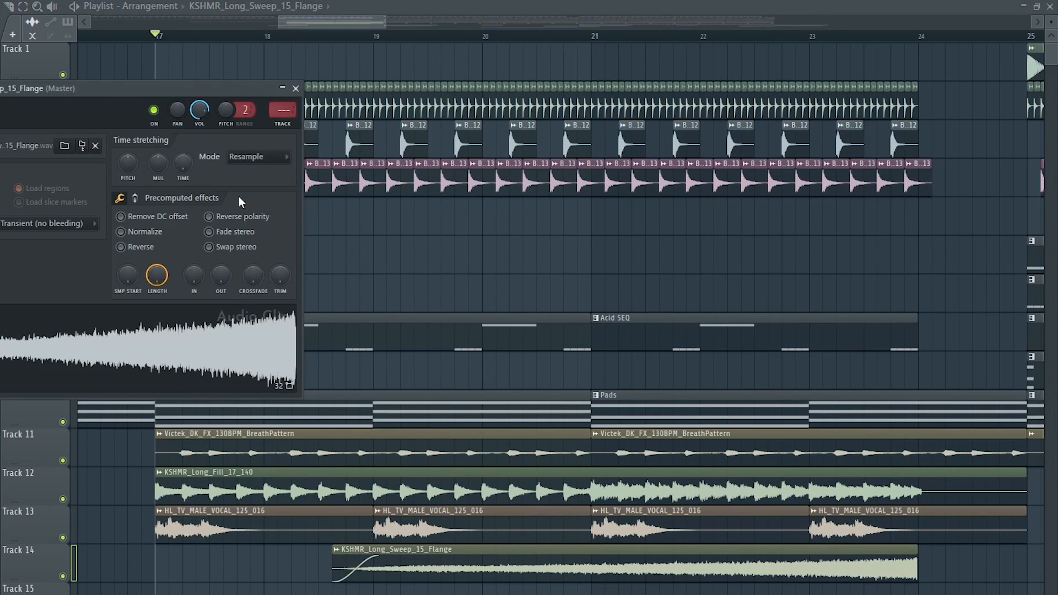
- Lower the channel volume of the KSHMR_Long_Sweep_15_Flange riser on track 14 while playing the build-up
left_click_drag(200, 112, 199, 155)
left_click(414, 36)
key("space")
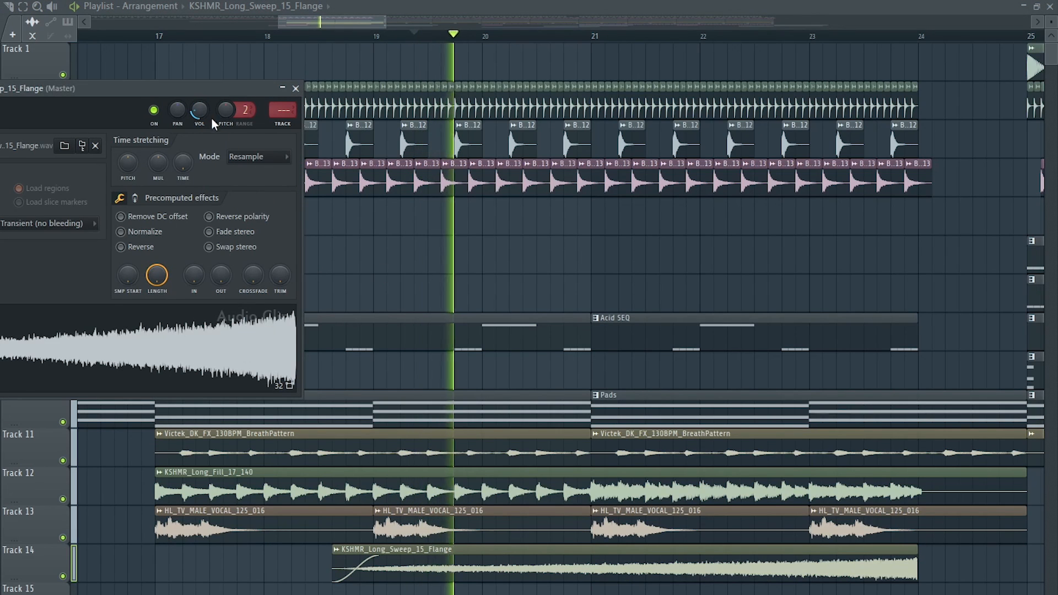
key("Escape")
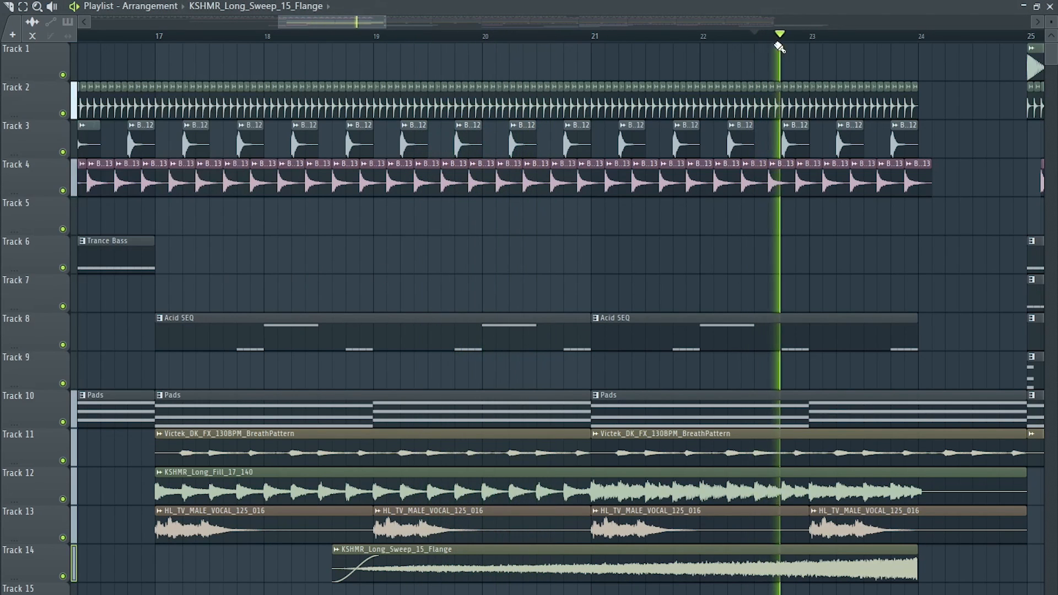
double_click(753, 570)
left_click_drag(200, 112, 200, 118)
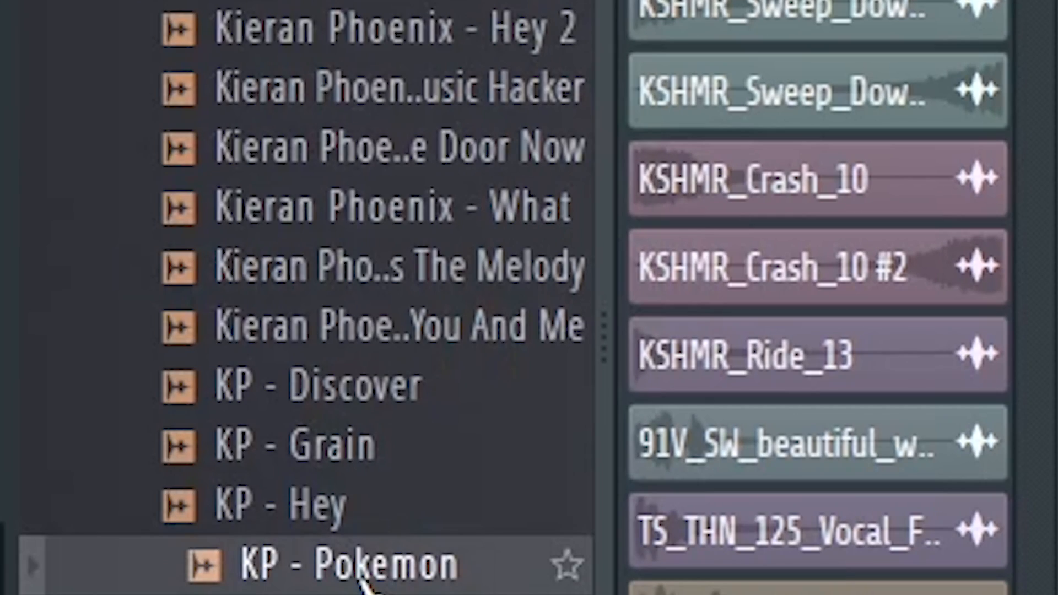
- Place the KP - Pokemon sample at bar 24 on track 15 and set its time-stretching mode to Stretch
left_click_drag(361, 582, 287, 378)
double_click(380, 358)
left_click(279, 172)
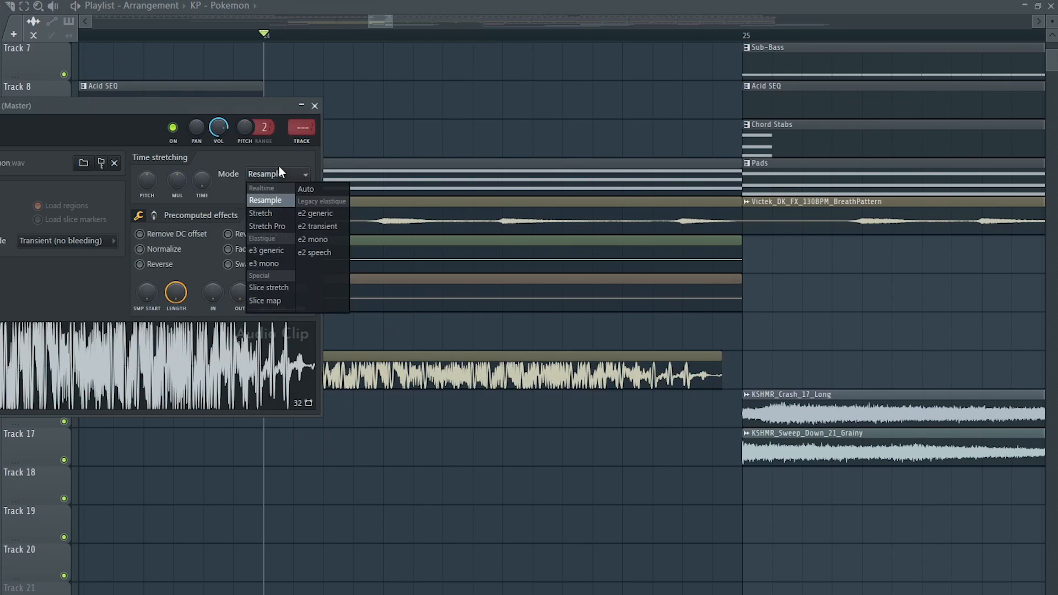
left_click(257, 213)
- Lower the KP - Pokemon channel volume, play the bar 24 fill and close the sample settings
left_click_drag(221, 131, 221, 144)
key("space")
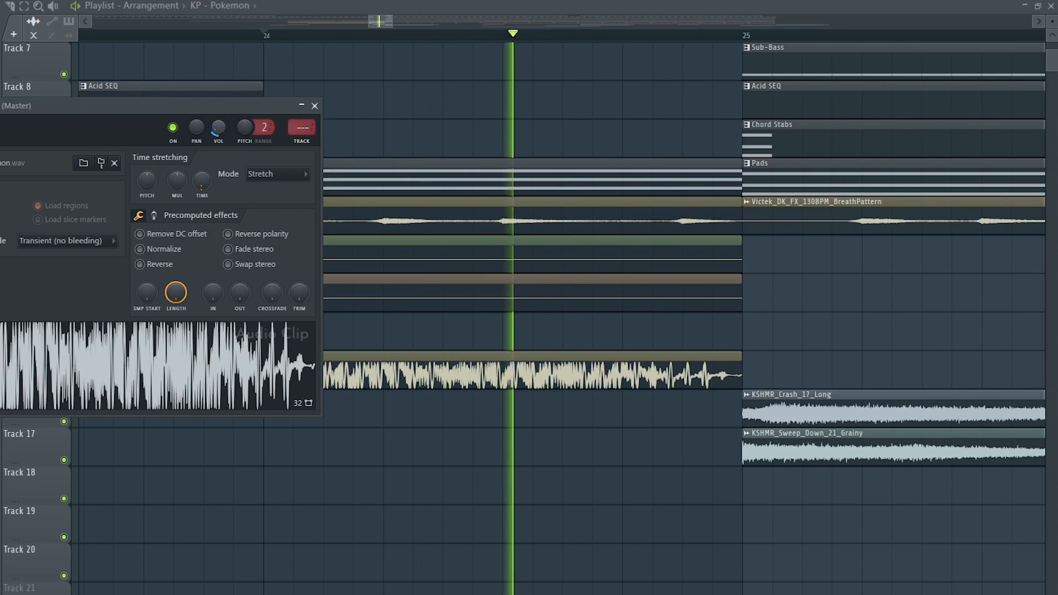
key("space")
left_click(316, 107)
- Place the KSHMR_Mini_Sweep_09 sample on track 14 so it ends at bar 25 and listen to it
left_click_drag(650, 323, 472, 339)
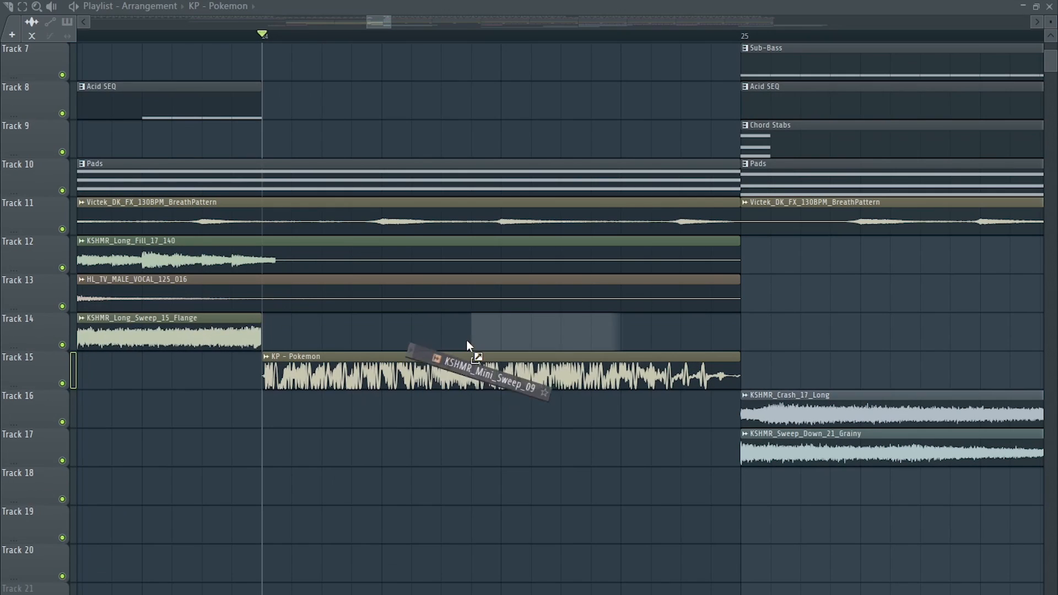
left_click_drag(600, 336, 733, 345)
double_click(733, 337)
key("space")
key("space")
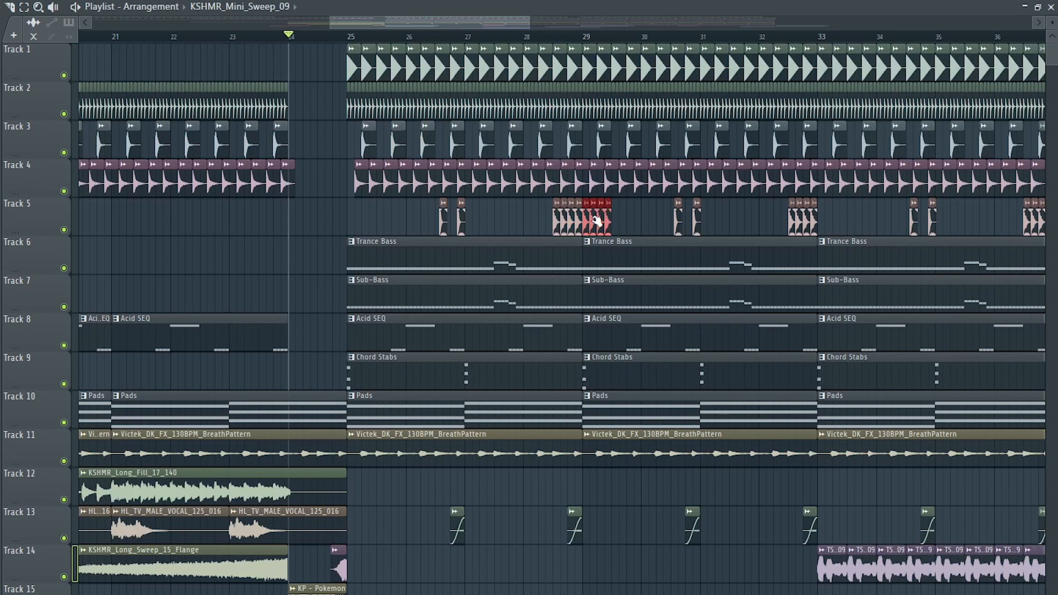
- Copy the four-hit FITL2 - Clap 01 fill from track 5 to track 18 so it ends at bar 25
scroll(598, 219, "down", 1)
scroll(264, 510, "up", 5)
scroll(264, 509, "up", 1)
scroll(342, 379, "down", 1)
key("space")
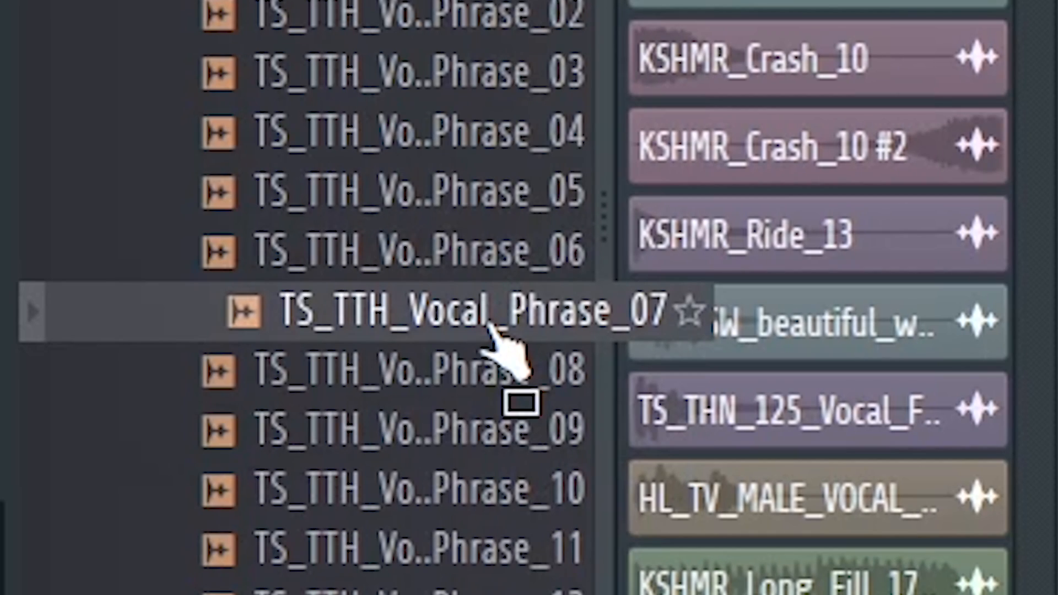
- Place TS_TTH_Vocal_Phrase_07 on track 19, stretch it to span the clap fill up to bar 25 and open its channel settings
left_click_drag(490, 331, 609, 389)
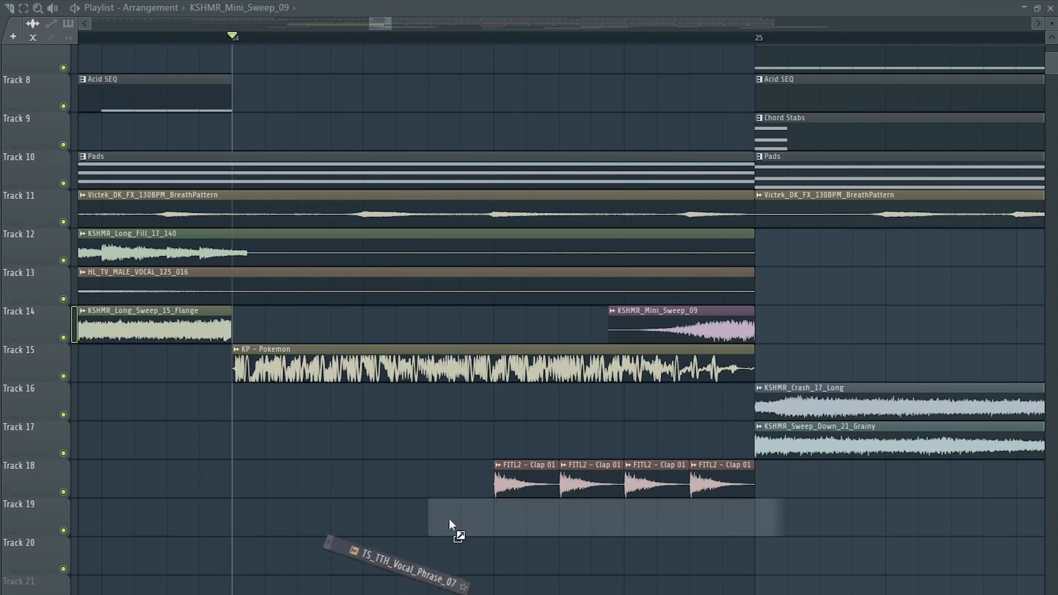
left_click_drag(449, 517, 498, 518)
left_click_drag(838, 524, 753, 529)
double_click(699, 519)
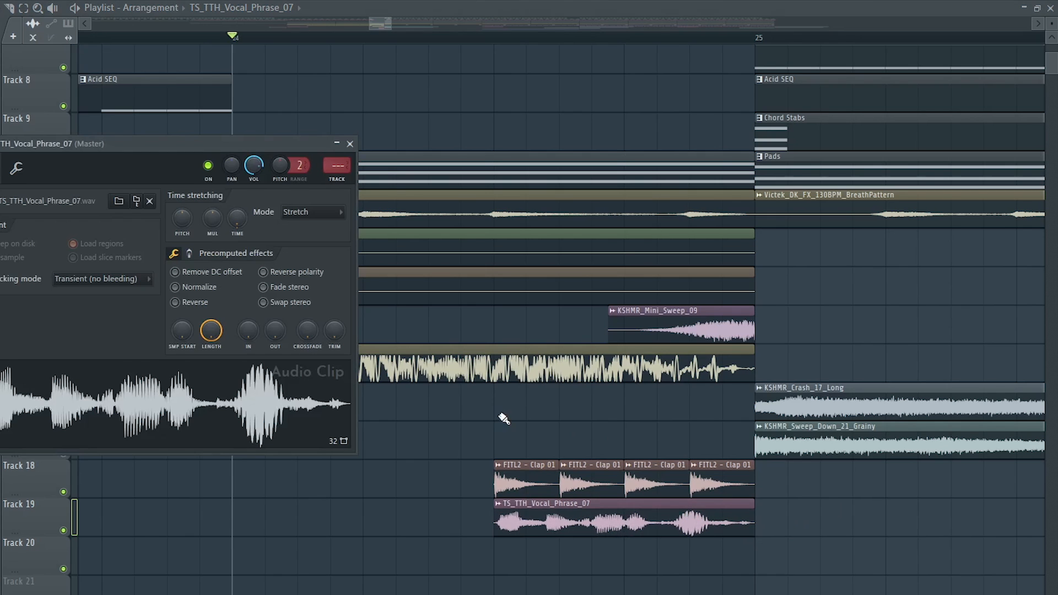
- Lower the TS_TTH_Vocal_Phrase_07 channel volume while replaying the fill before bar 25
left_click_drag(256, 167, 255, 193)
key("space")
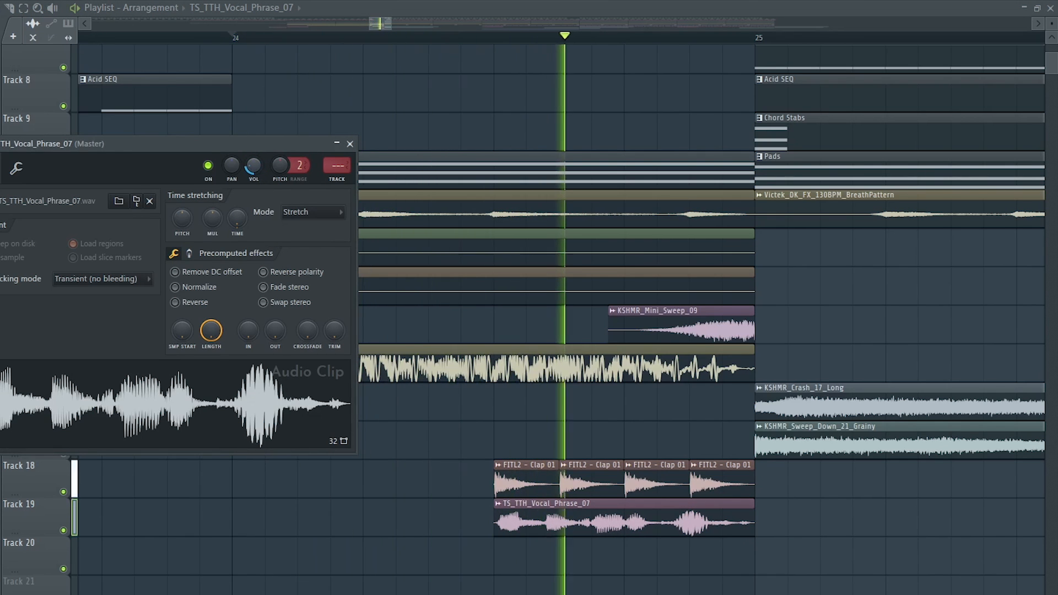
key("space")
key("space")
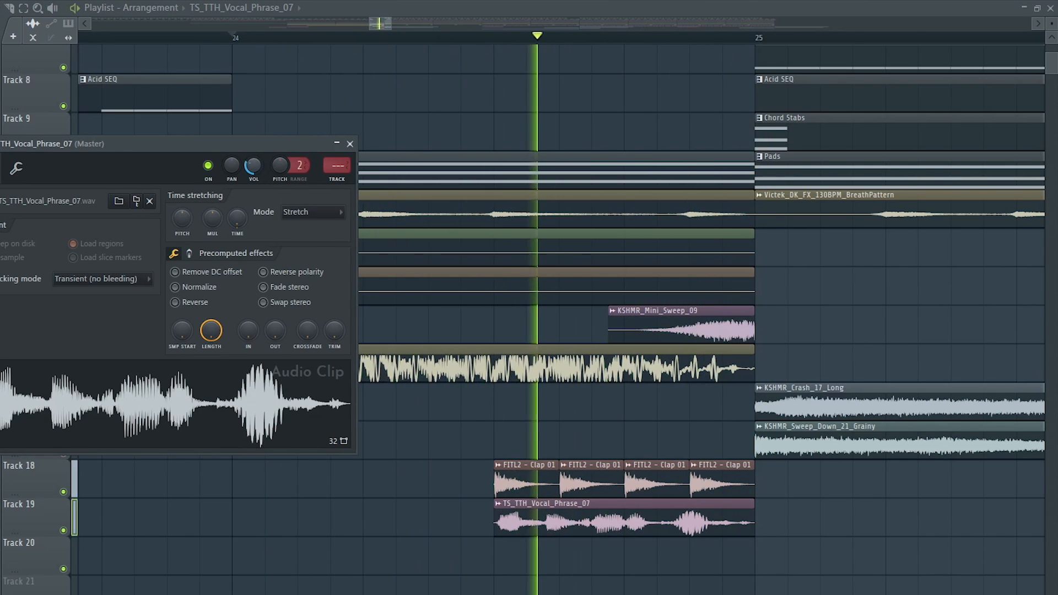
key("space")
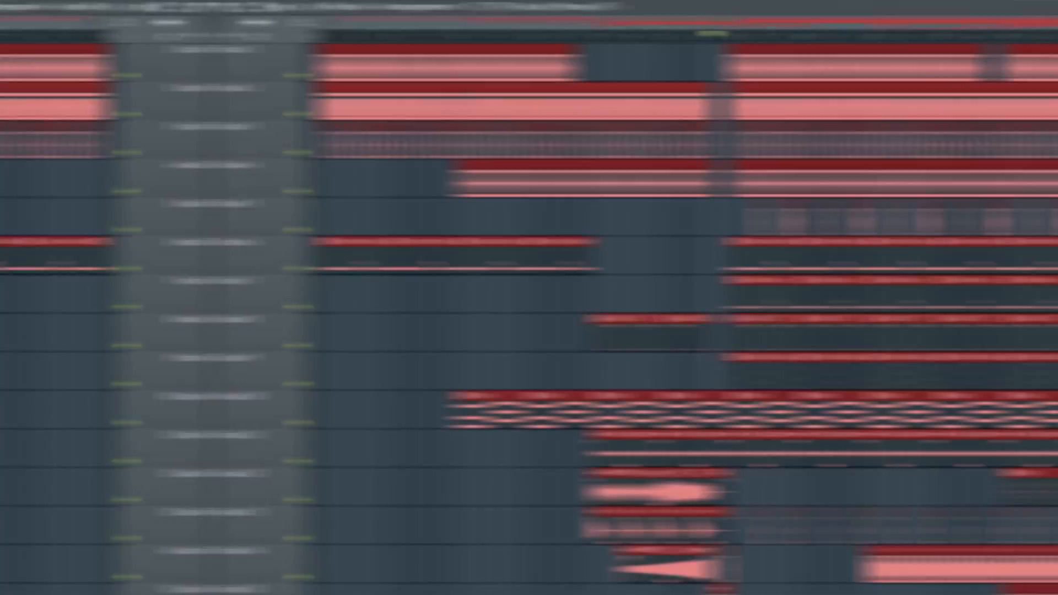
- Extend the Pads clips on track 10 back to bar 57 so they fill the breakdown before bar 65
scroll(344, 76, "up", 6)
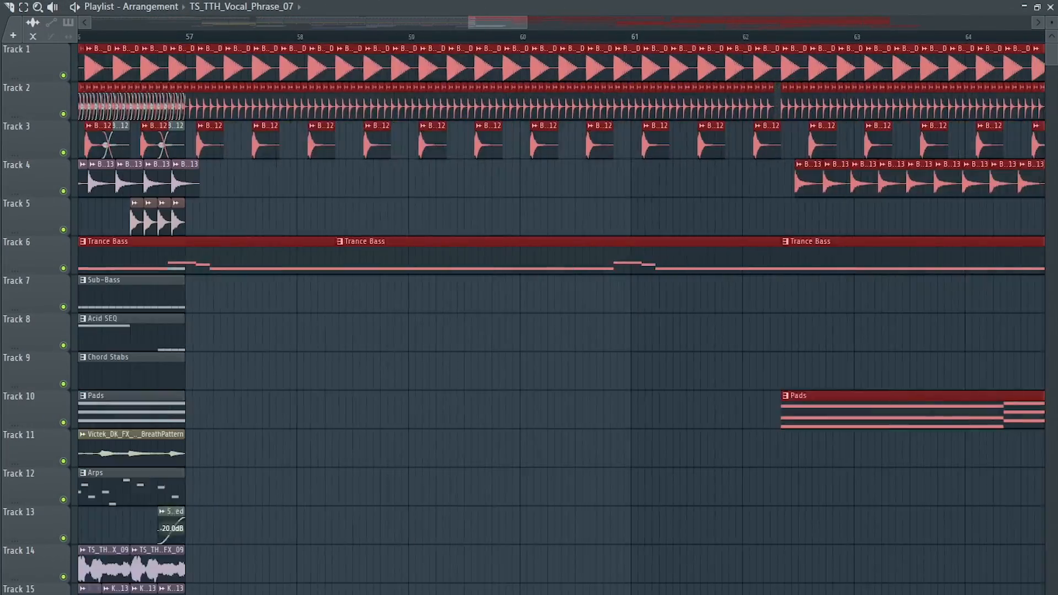
scroll(345, 76, "down", 6)
left_click(702, 457, "ctrl")
left_click_drag(733, 411, 334, 411)
left_click_drag(331, 381, 524, 417)
key("ctrl+b")
- Repeat the Victek_DK_FX_130BPM_BreathPattern clip on track 11 in four-bar blocks from bar 57 through bar 77
left_click(275, 441, "ctrl")
key("ctrl+b")
key("ctrl+b")
key("ctrl+b")
key("ctrl+b")
scroll(279, 430, "down", 1)
- Place the Arps pattern on track 9 at bars 65 and 69
left_click(130, 485)
left_click_drag(487, 372, 643, 373)
left_click_drag(469, 348, 634, 373)
left_click(499, 319, "ctrl")
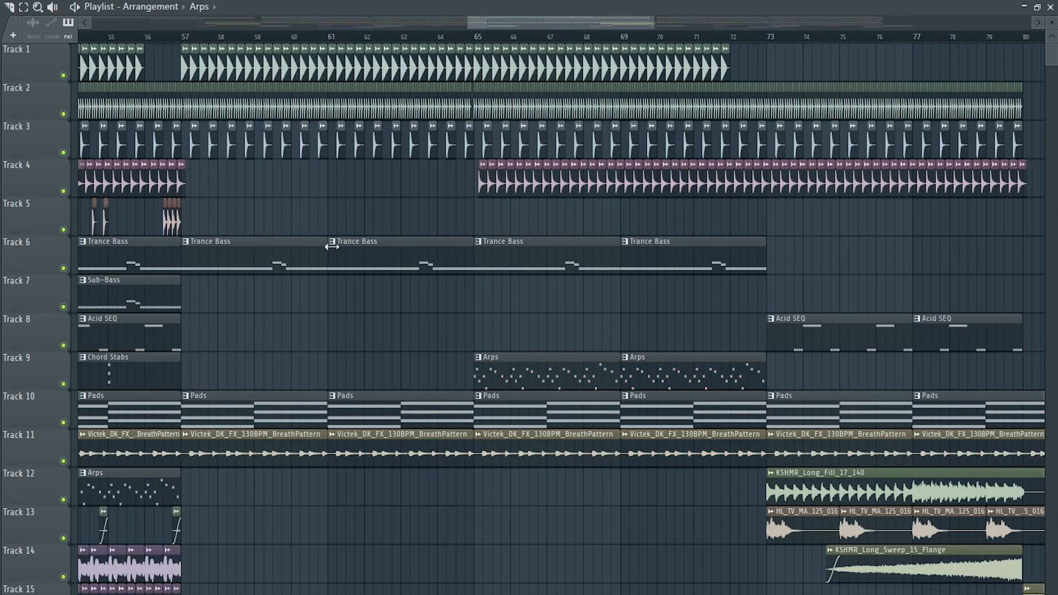
- Make room on track 8 for a new lead in the section starting at bar 81
scroll(333, 248, "down", 3)
scroll(331, 265, "right", 4)
scroll(328, 278, "up", 1)
scroll(331, 280, "up", 2)
left_click_drag(185, 329, 864, 345)
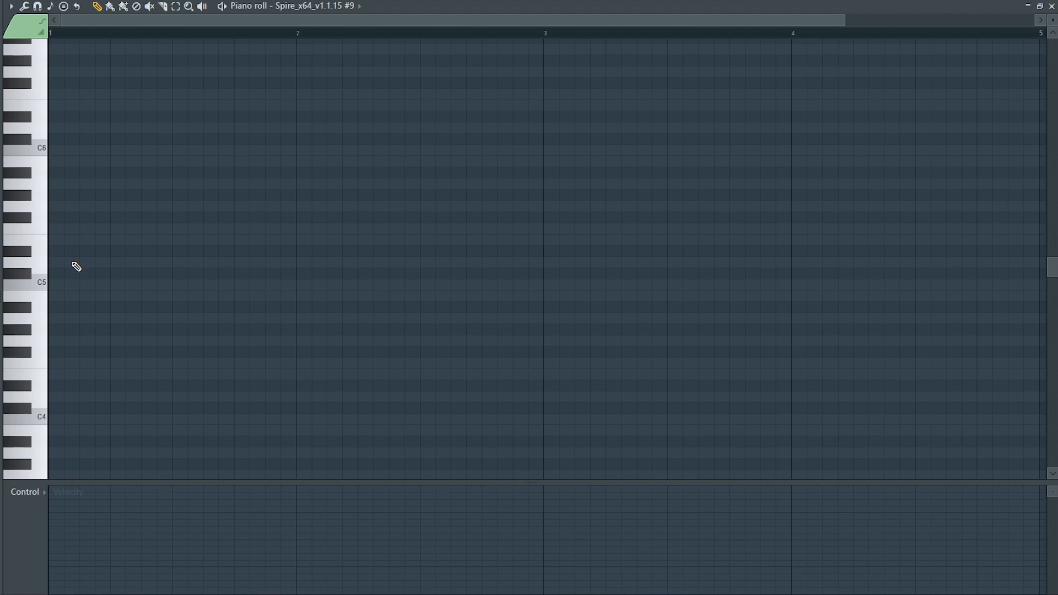
- Write the lead's first bar in the Spire #9 piano roll with three off-beat D5 notes and a closing C5
left_click(84, 263)
left_click(130, 262)
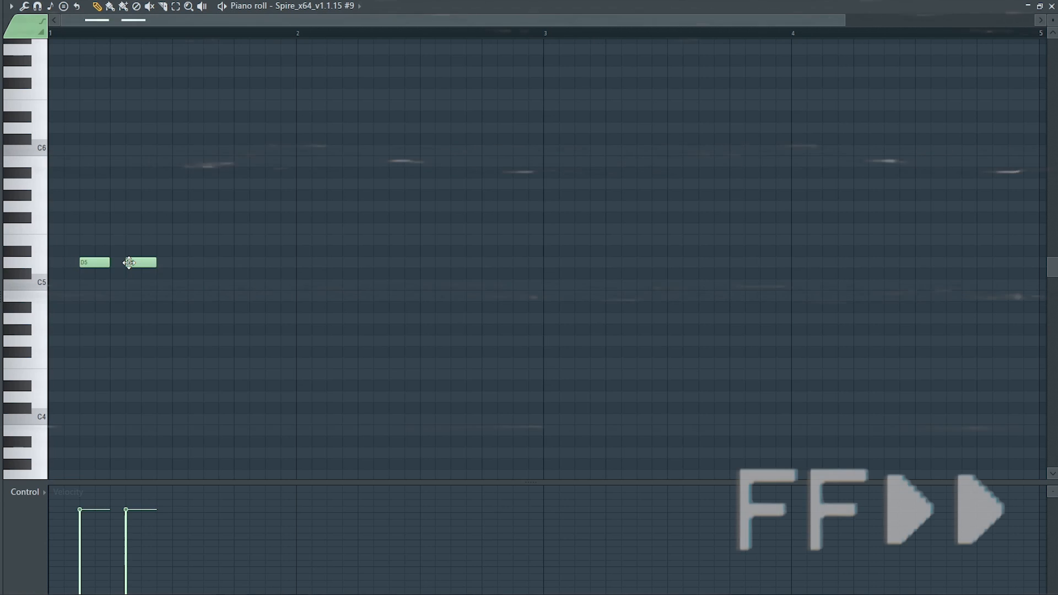
left_click(222, 262)
left_click(269, 284)
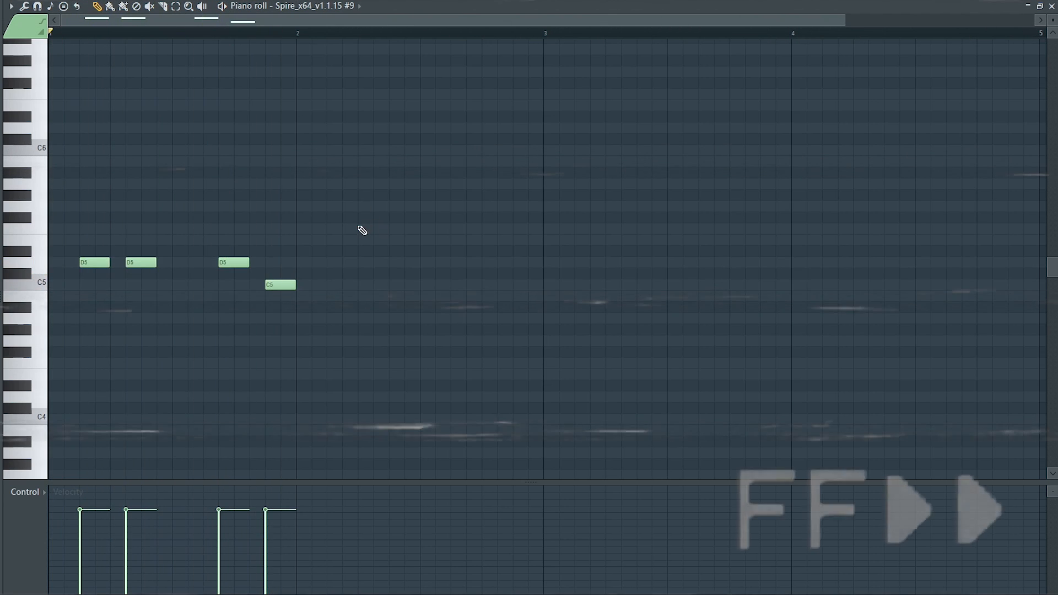
- Fill bars 2 and 3 of the Spire #9 lead with four syncopated D5 notes each
left_click(316, 263)
left_click(409, 262)
left_click(456, 262)
left_click(503, 262)
left_click(579, 262)
left_click(625, 262)
left_click(719, 262)
left_click(765, 262)
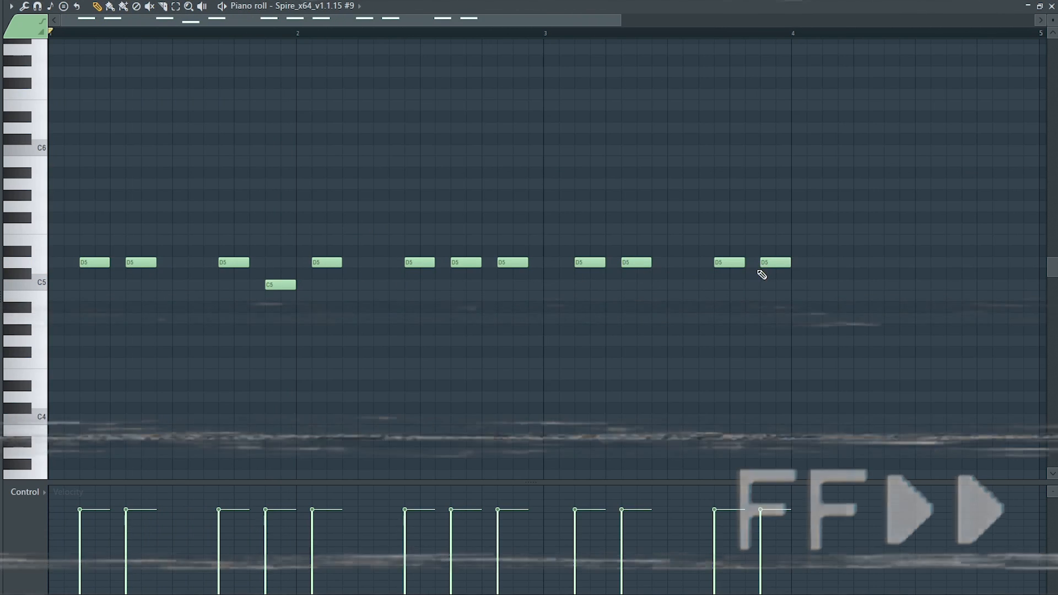
- Complete bar 4 of the lead with three D5 notes and a final C5, and play the pattern back
left_click(812, 262)
left_click(904, 263)
left_click(950, 263)
left_click(997, 285)
key("space")
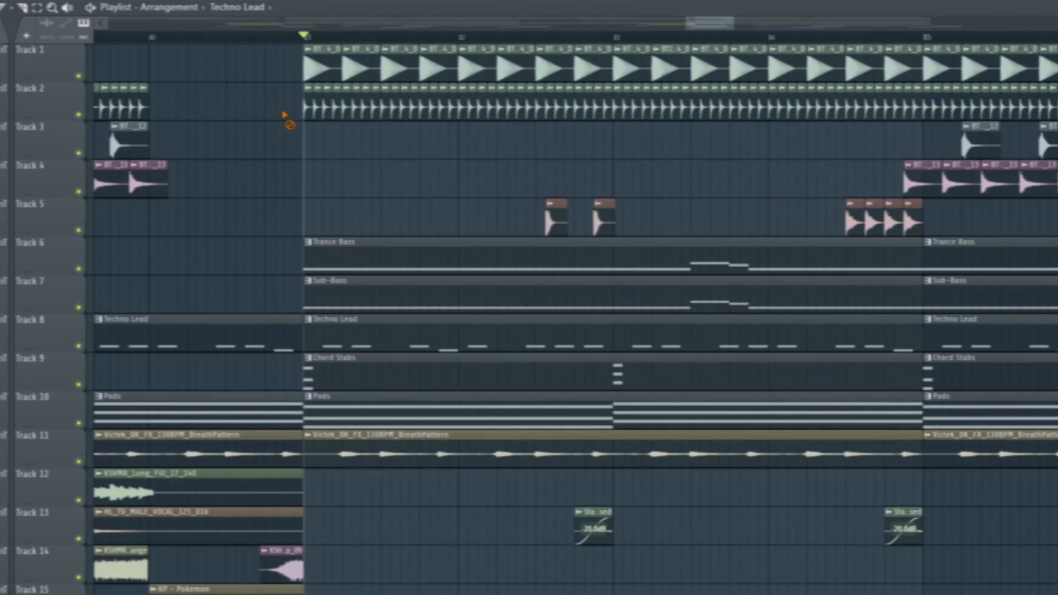
- Clear the percussion on tracks 2 to 4 before bar 85 and open a gap in the track 1 kicks for a fill
mouse_move(284, 114)
left_mouse_down()
mouse_move(915, 174)
mouse_move(909, 217)
left_mouse_up()
left_click_drag(906, 49, 915, 48)
scroll(894, 99, "up", 3)
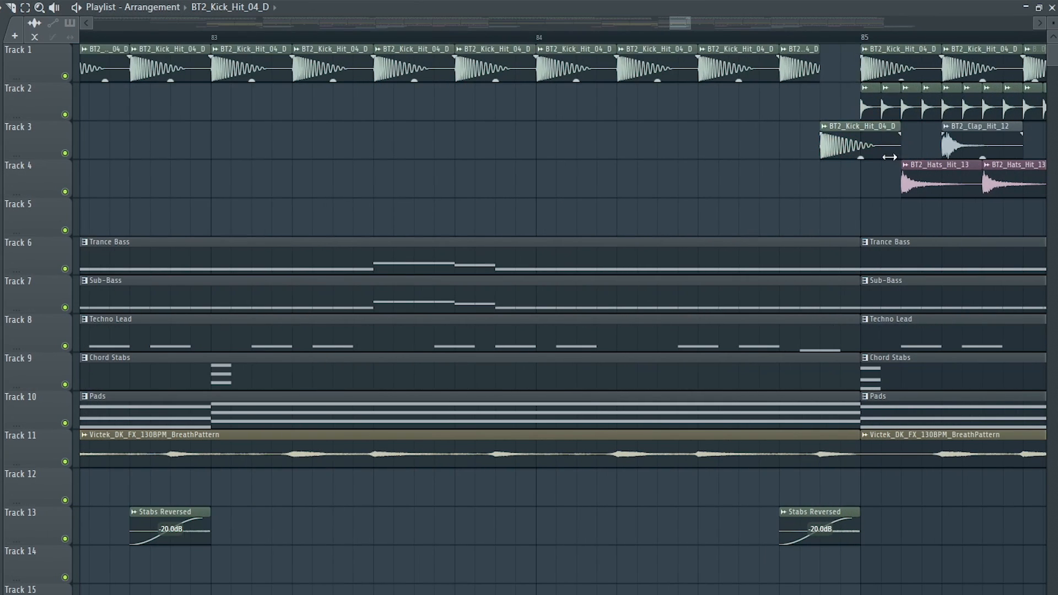